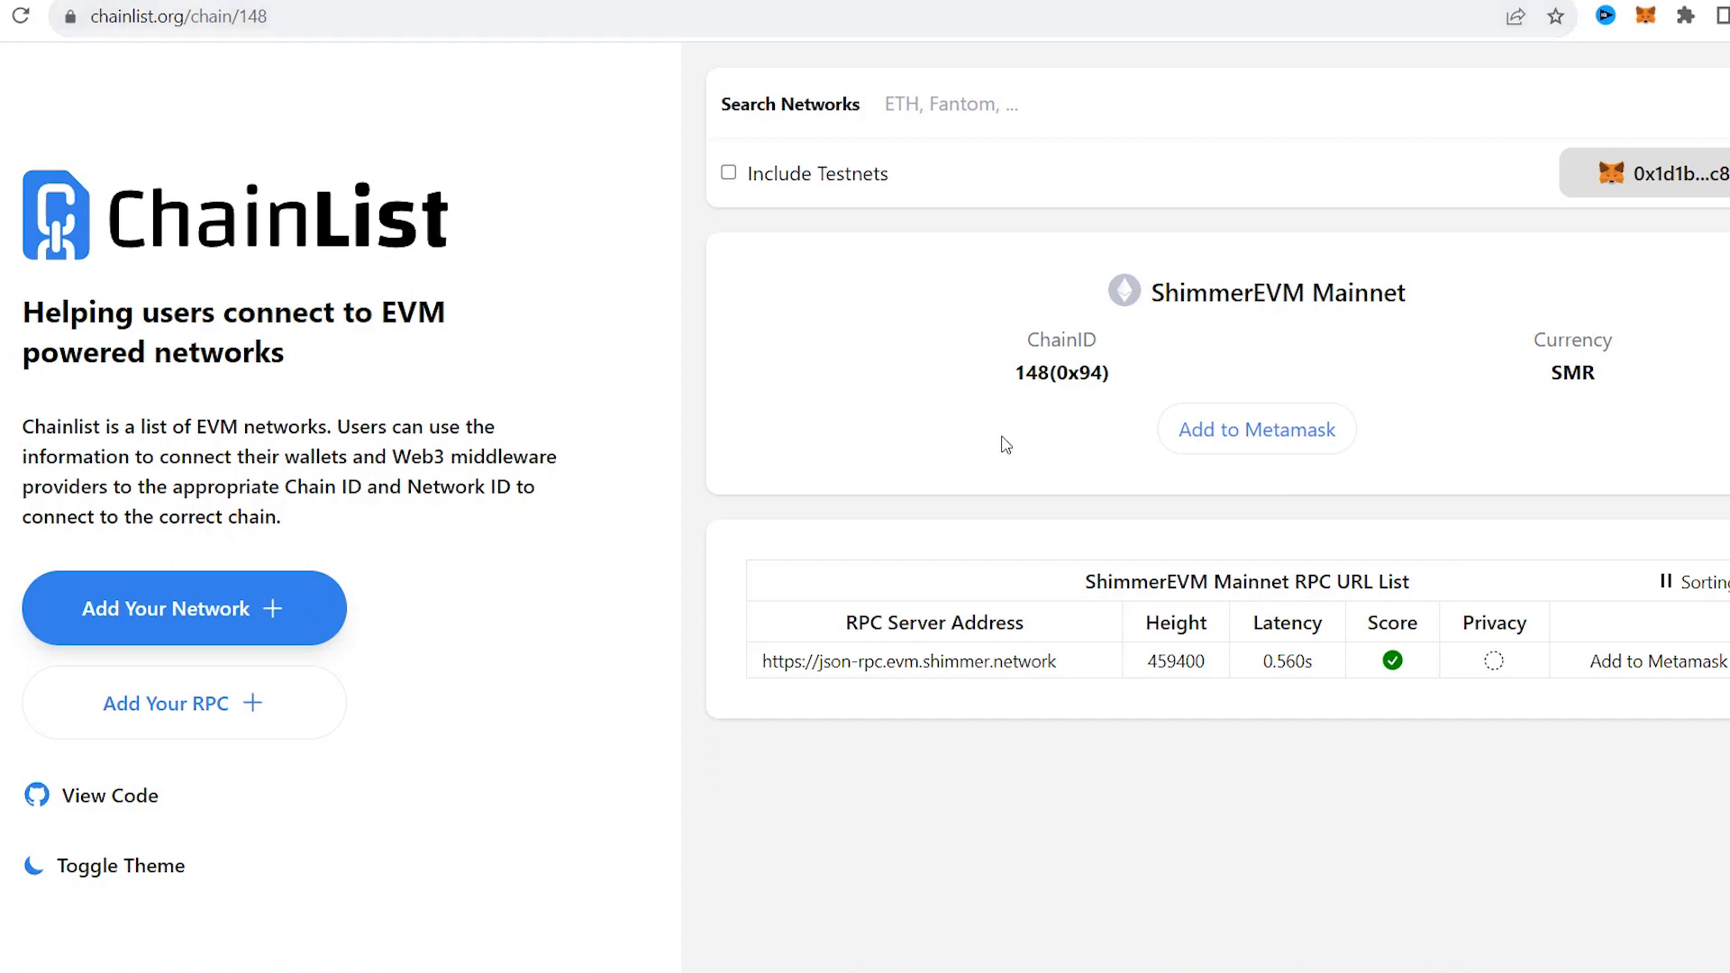
# Add ShimmerEVM Mainnet (chain ID 148, SMR) to MetaMask from its Chainlist card
pyautogui.click(1228, 429)
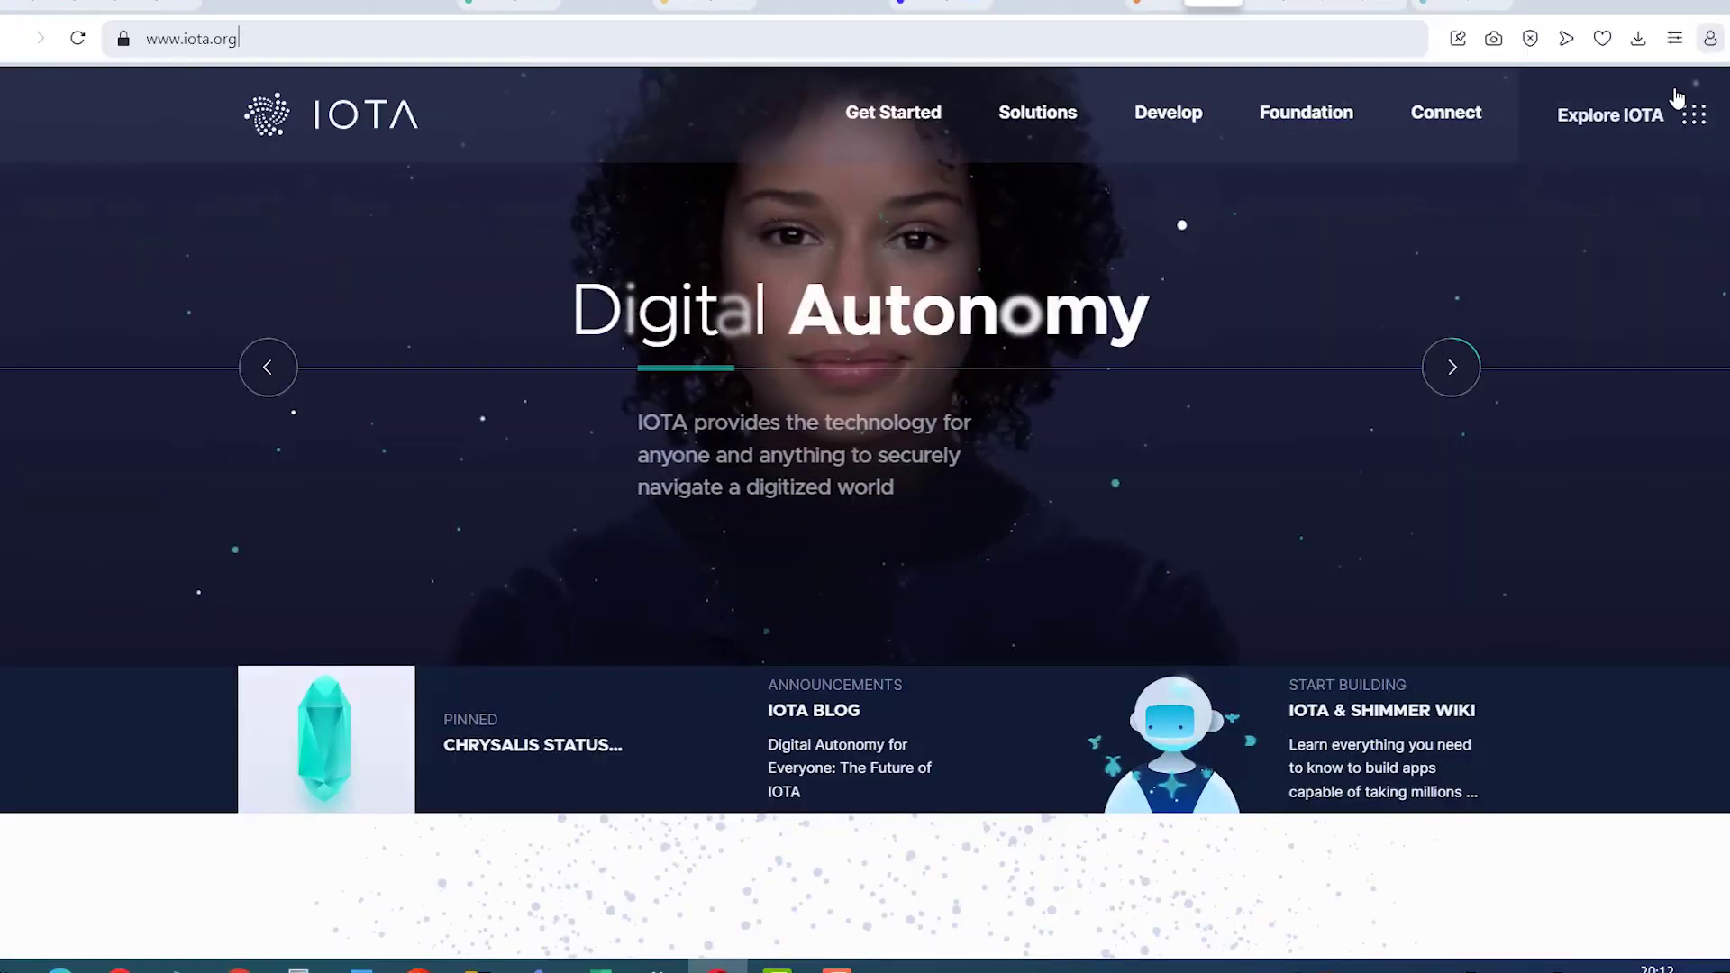
# Search the IOTA Wiki for 'shimmer' and read the ShimmerEVM tutorial's connection details
pyautogui.click(1678, 113)
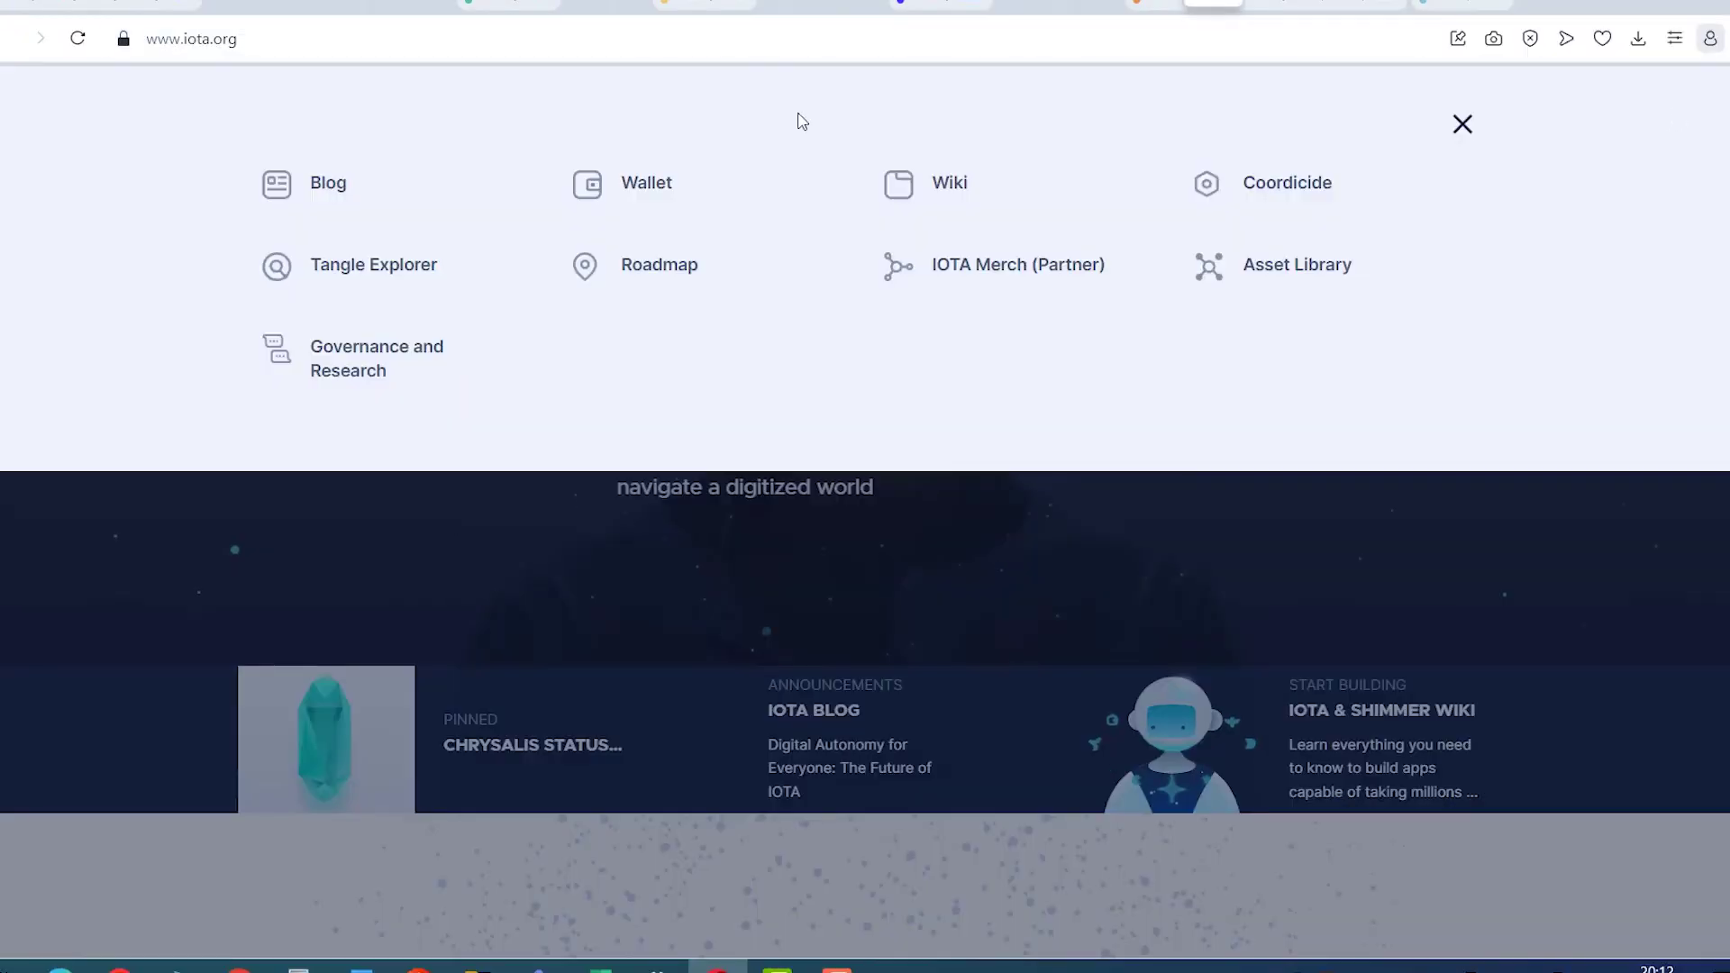
pyautogui.click(937, 194)
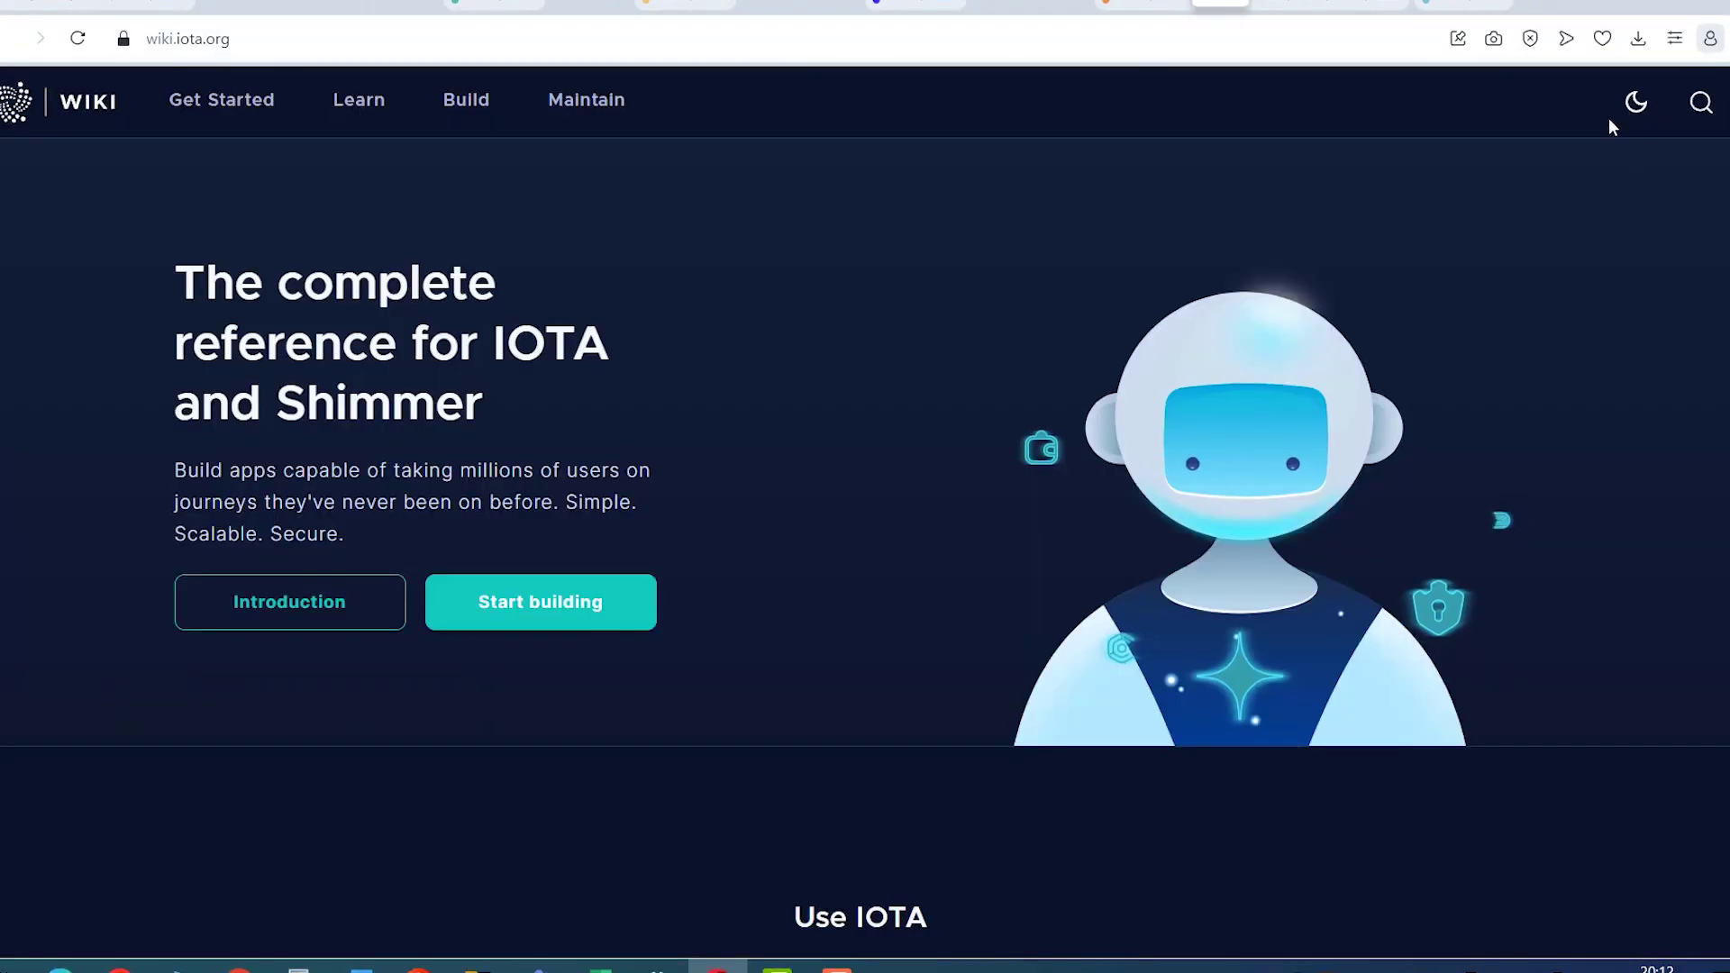
pyautogui.click(1701, 104)
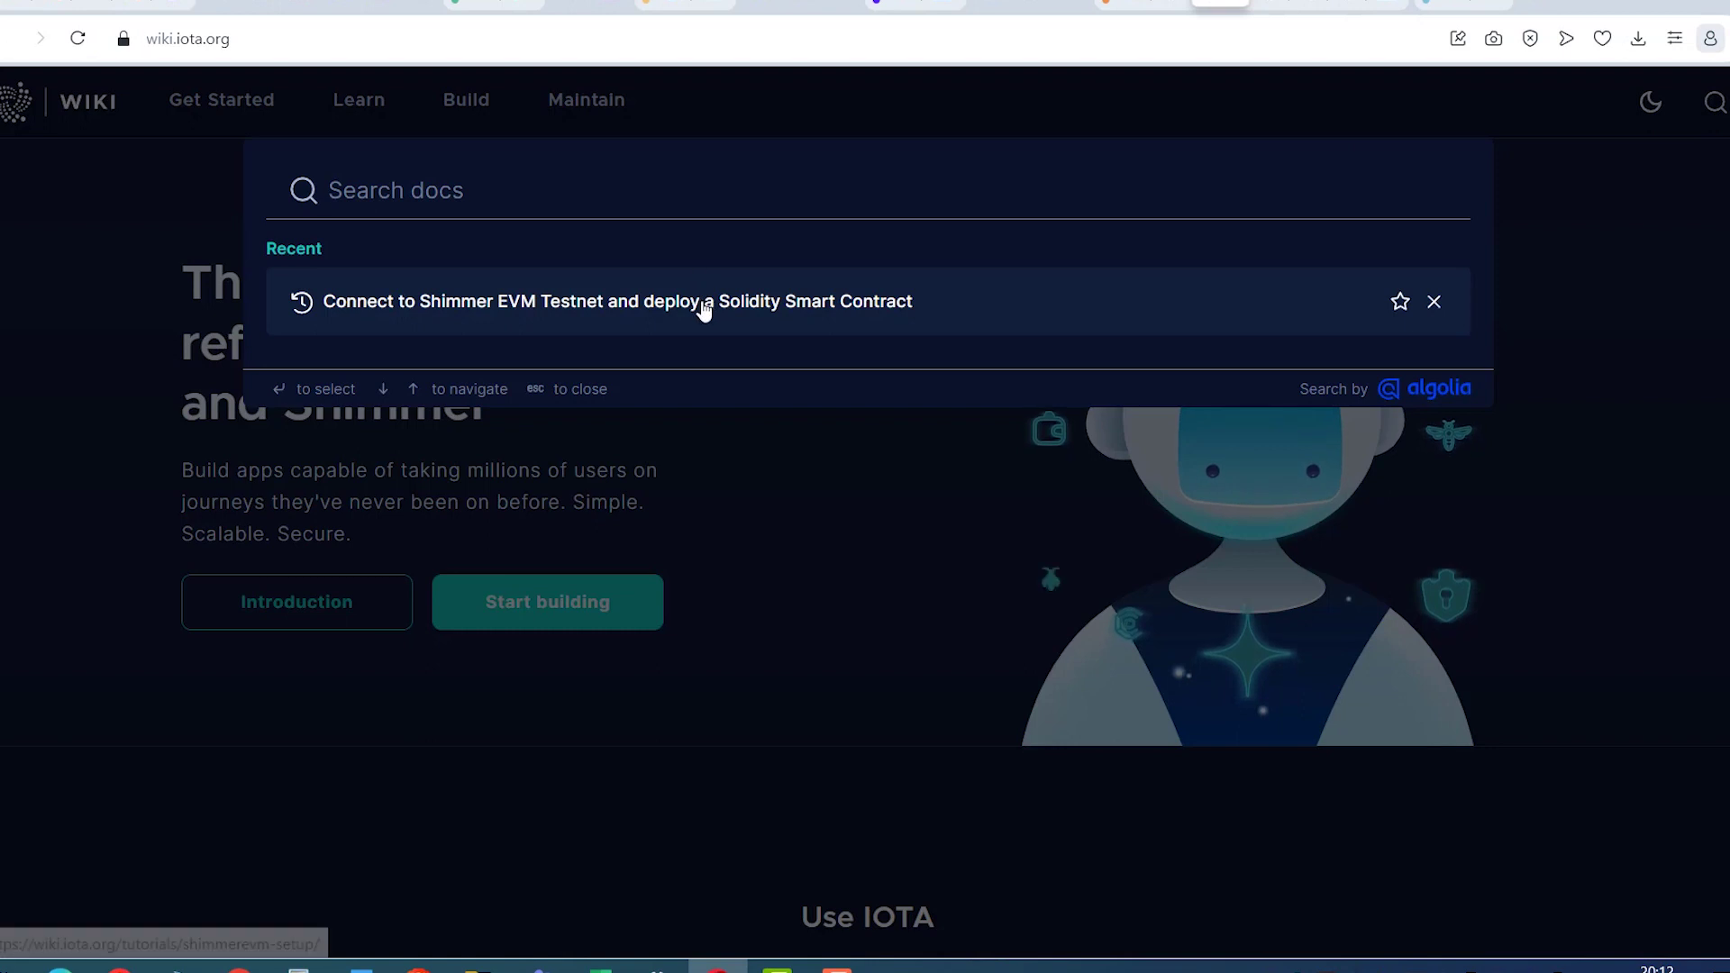
pyautogui.write('shimmer')
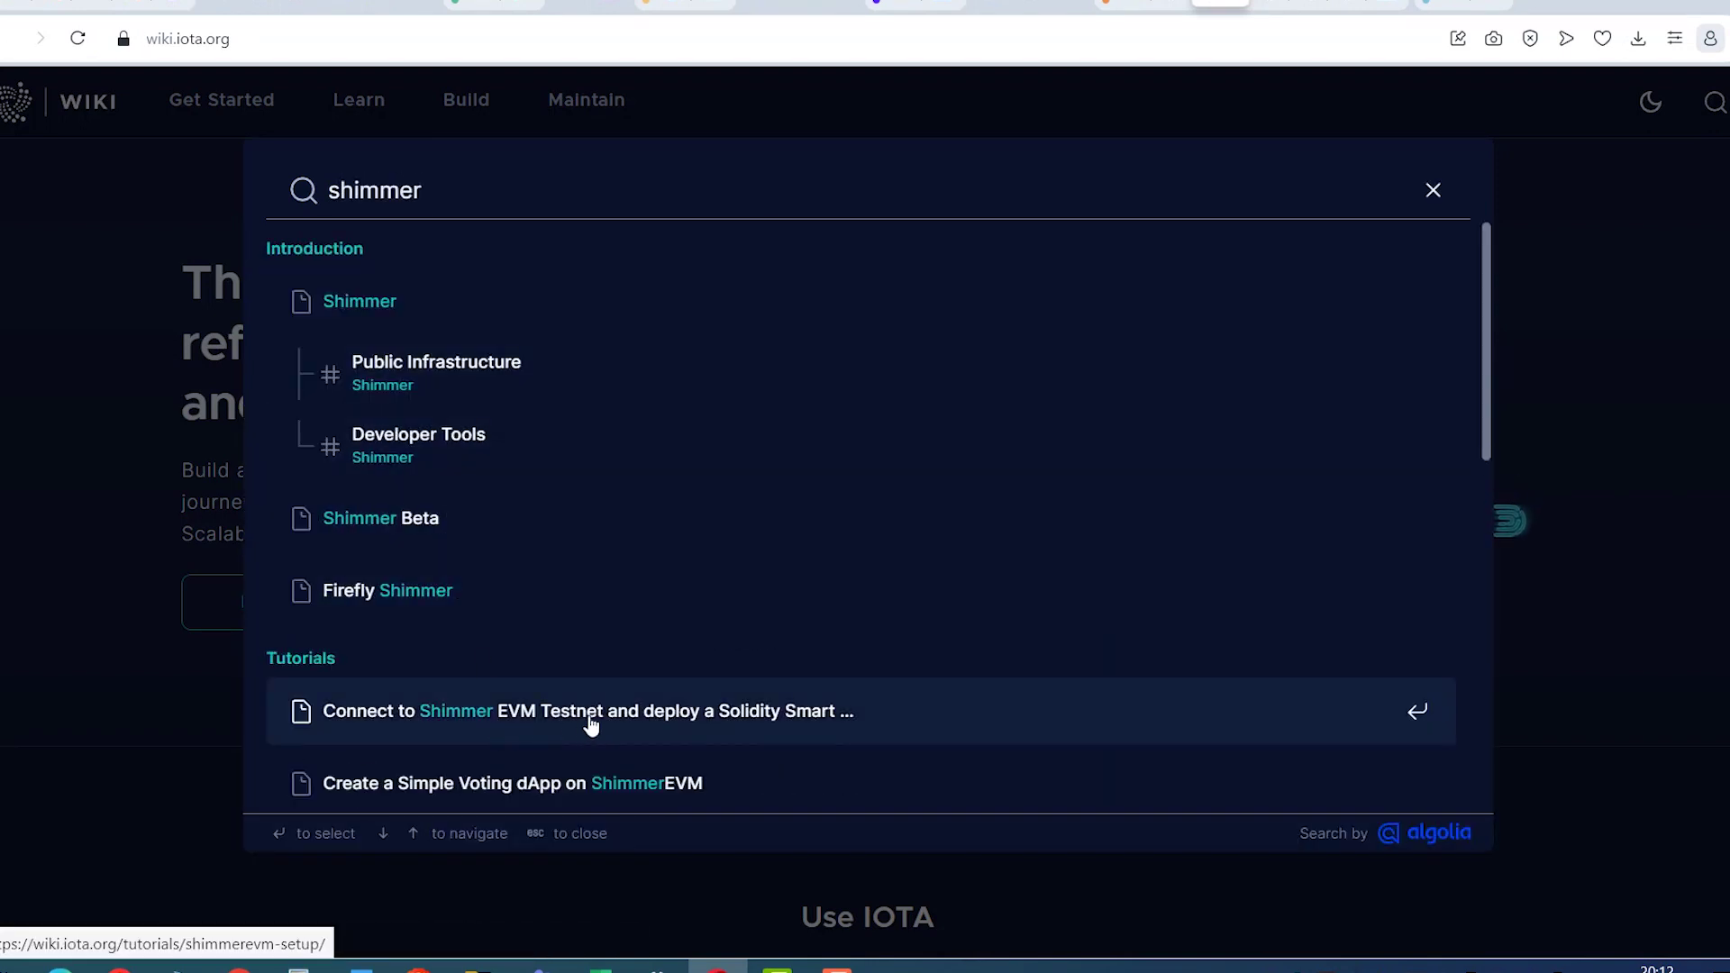
pyautogui.click(590, 725)
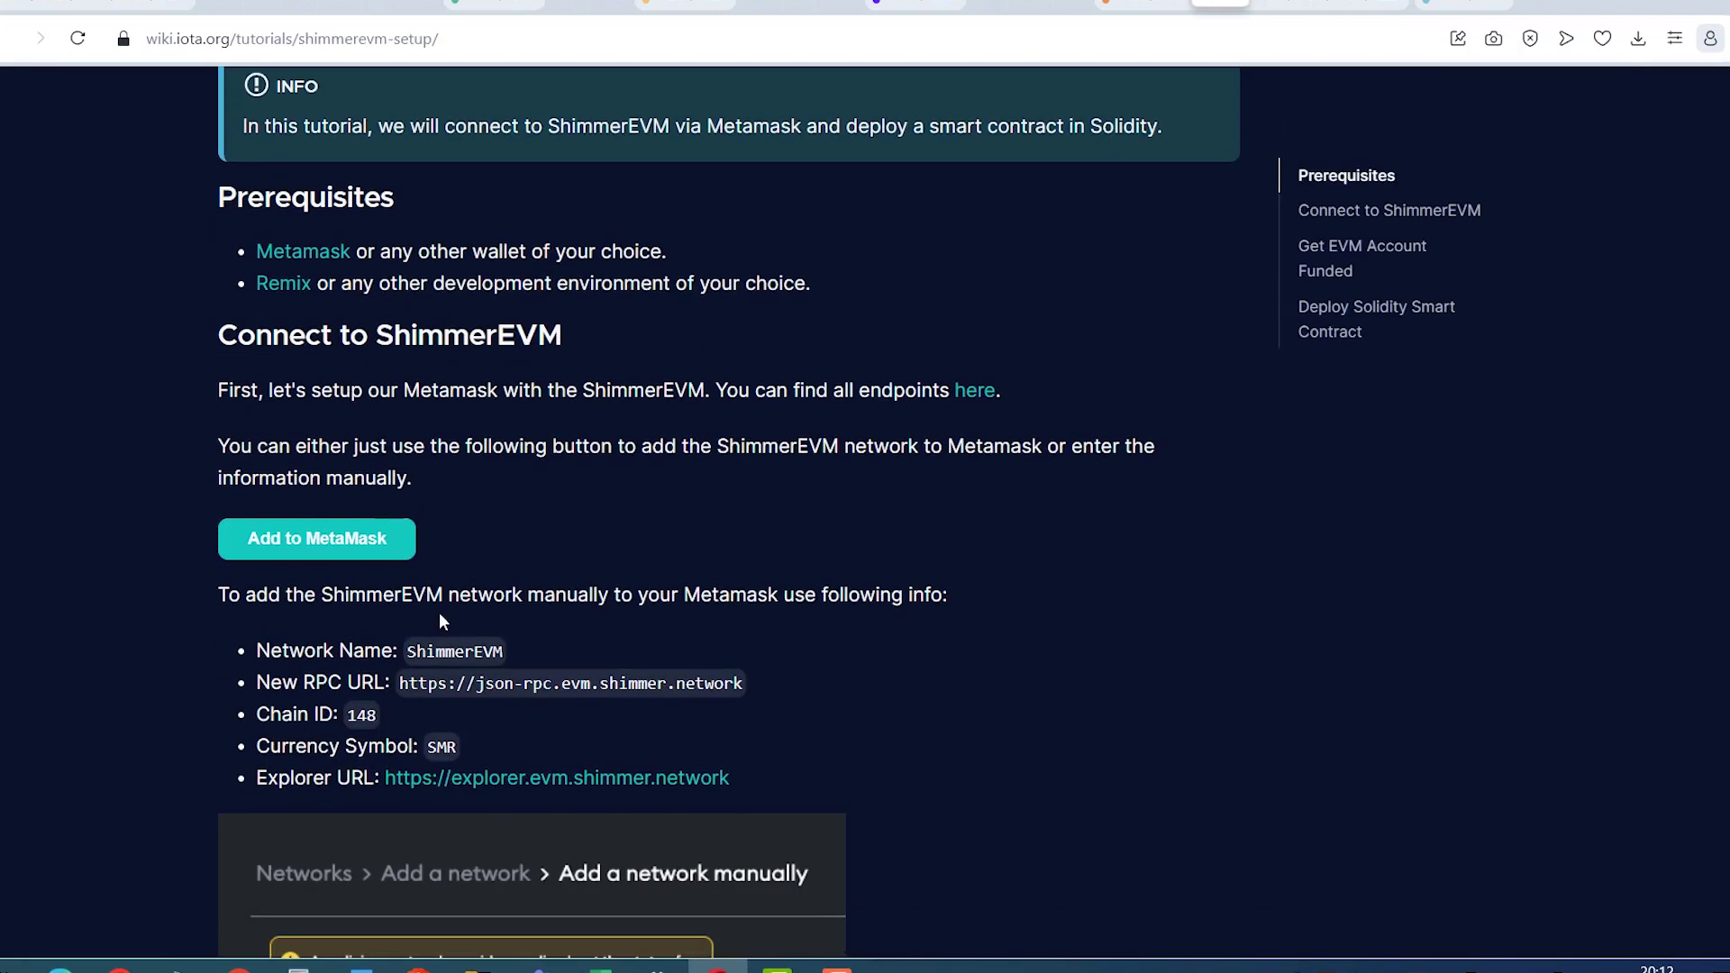
pyautogui.scroll(-3, 440, 616)
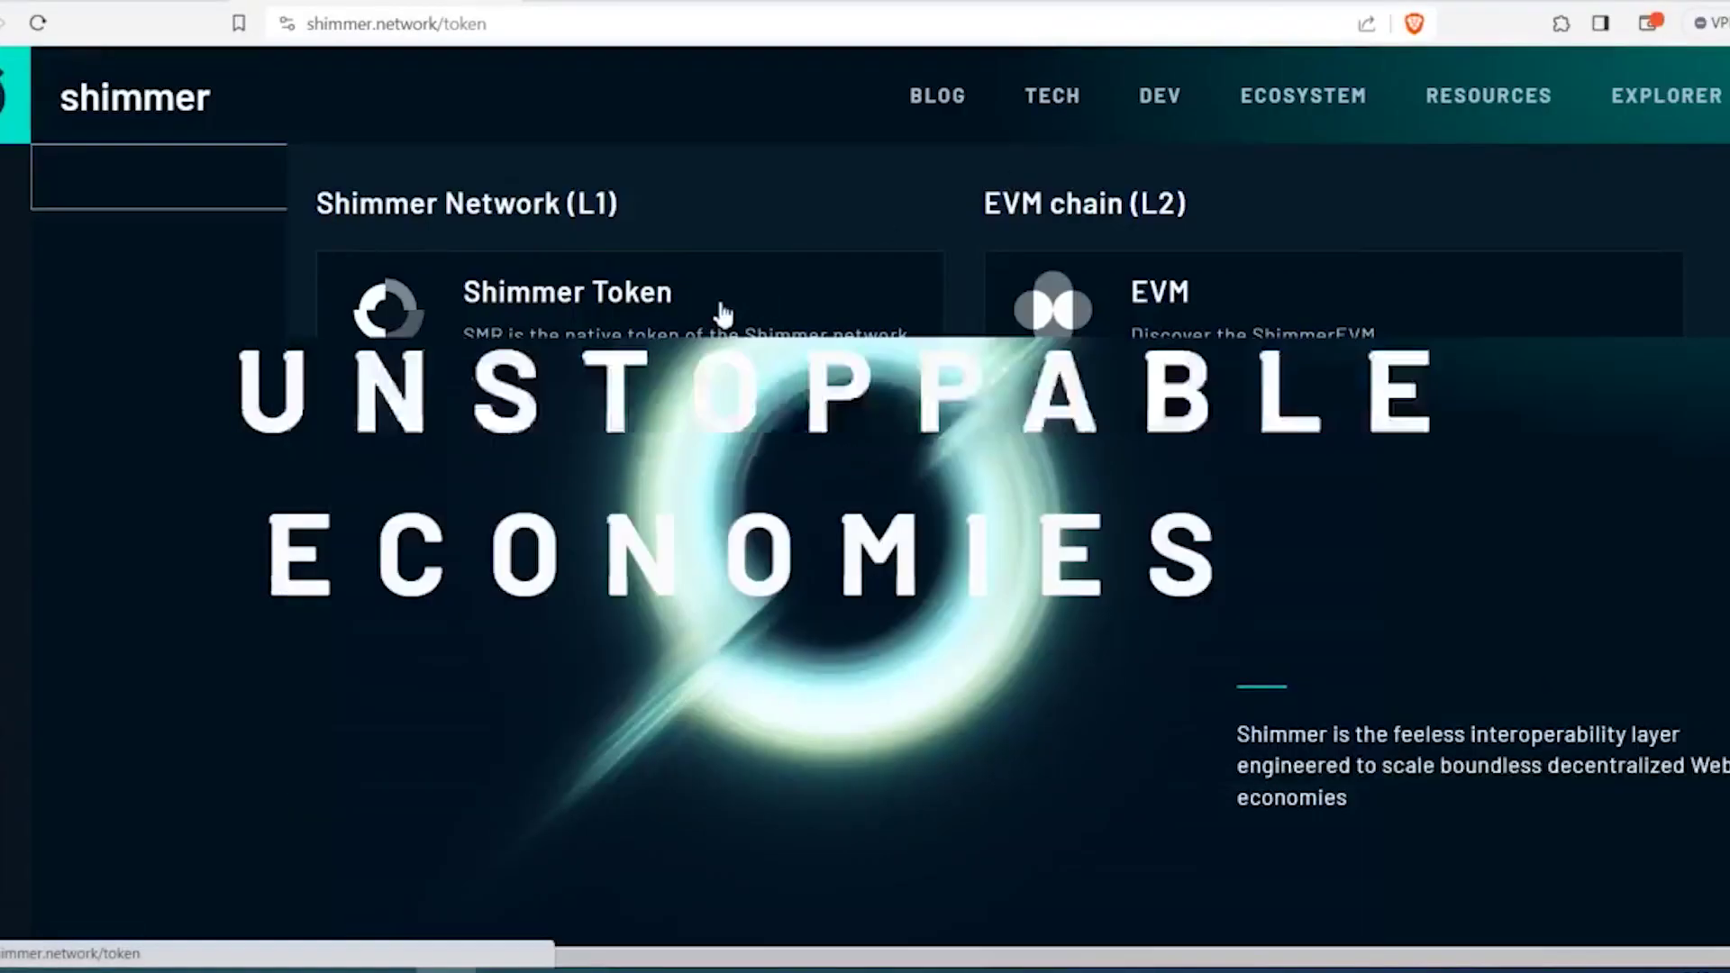
# Browse the Shimmer token page's exchange list, then begin creating a new wallet profile
pyautogui.scroll(-4, 905, 489)
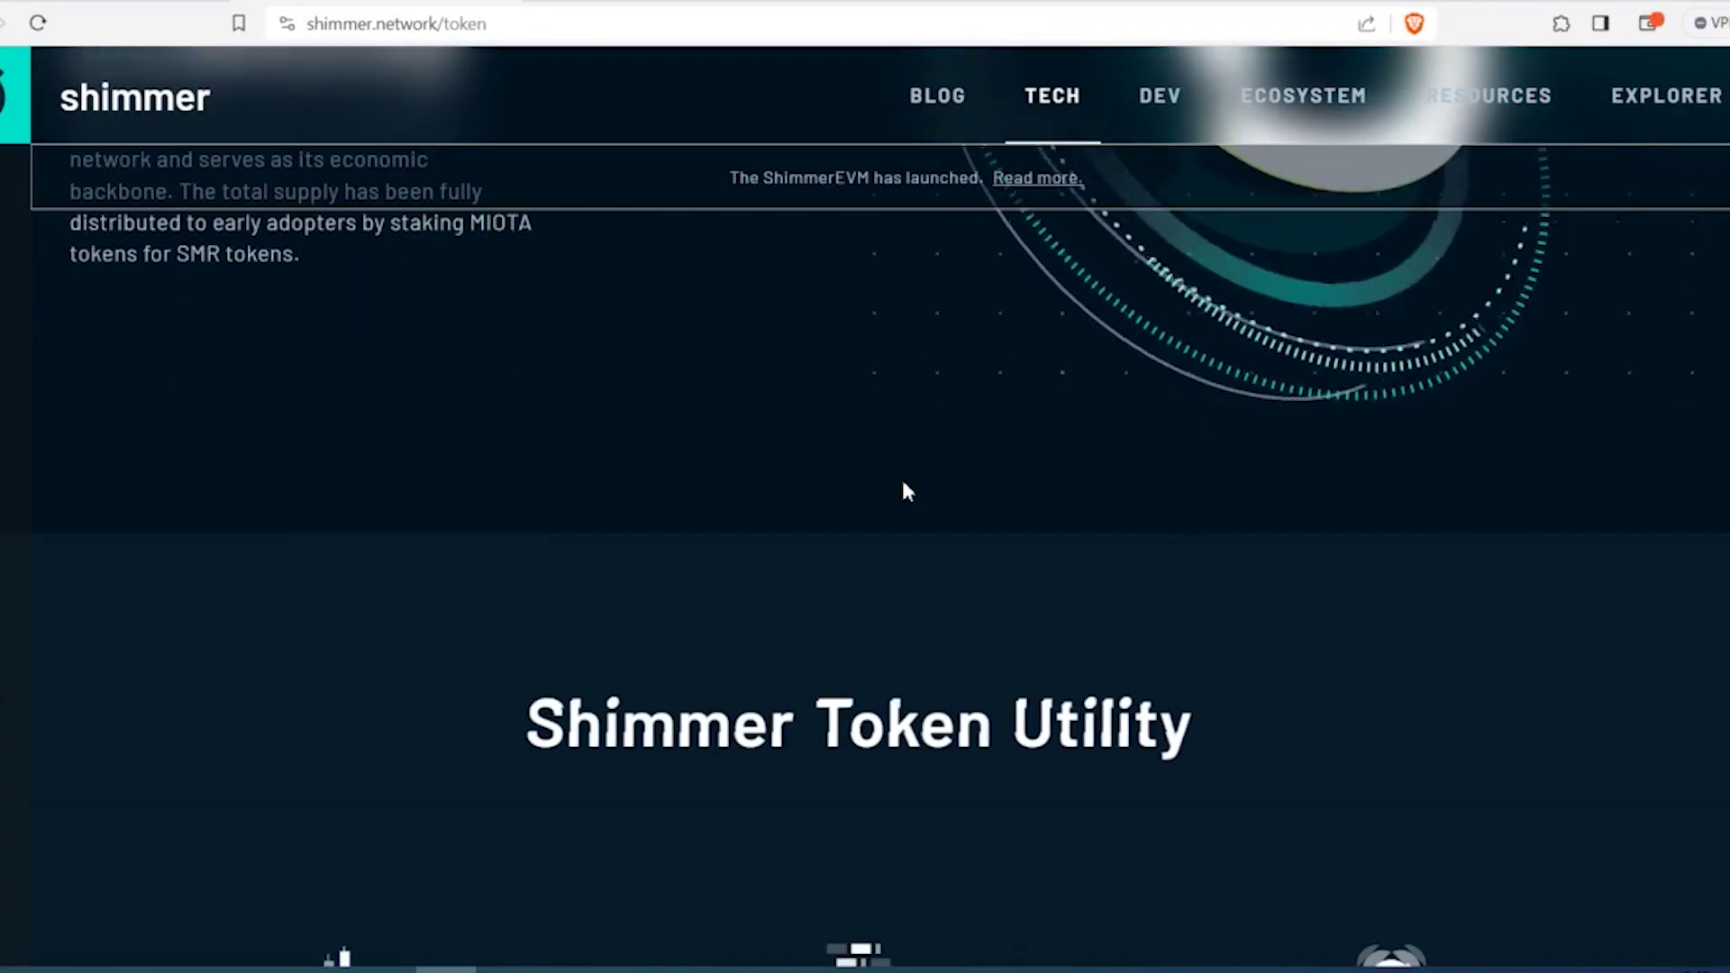
pyautogui.scroll(-10, 572, 606)
pyautogui.scroll(-2, 576, 608)
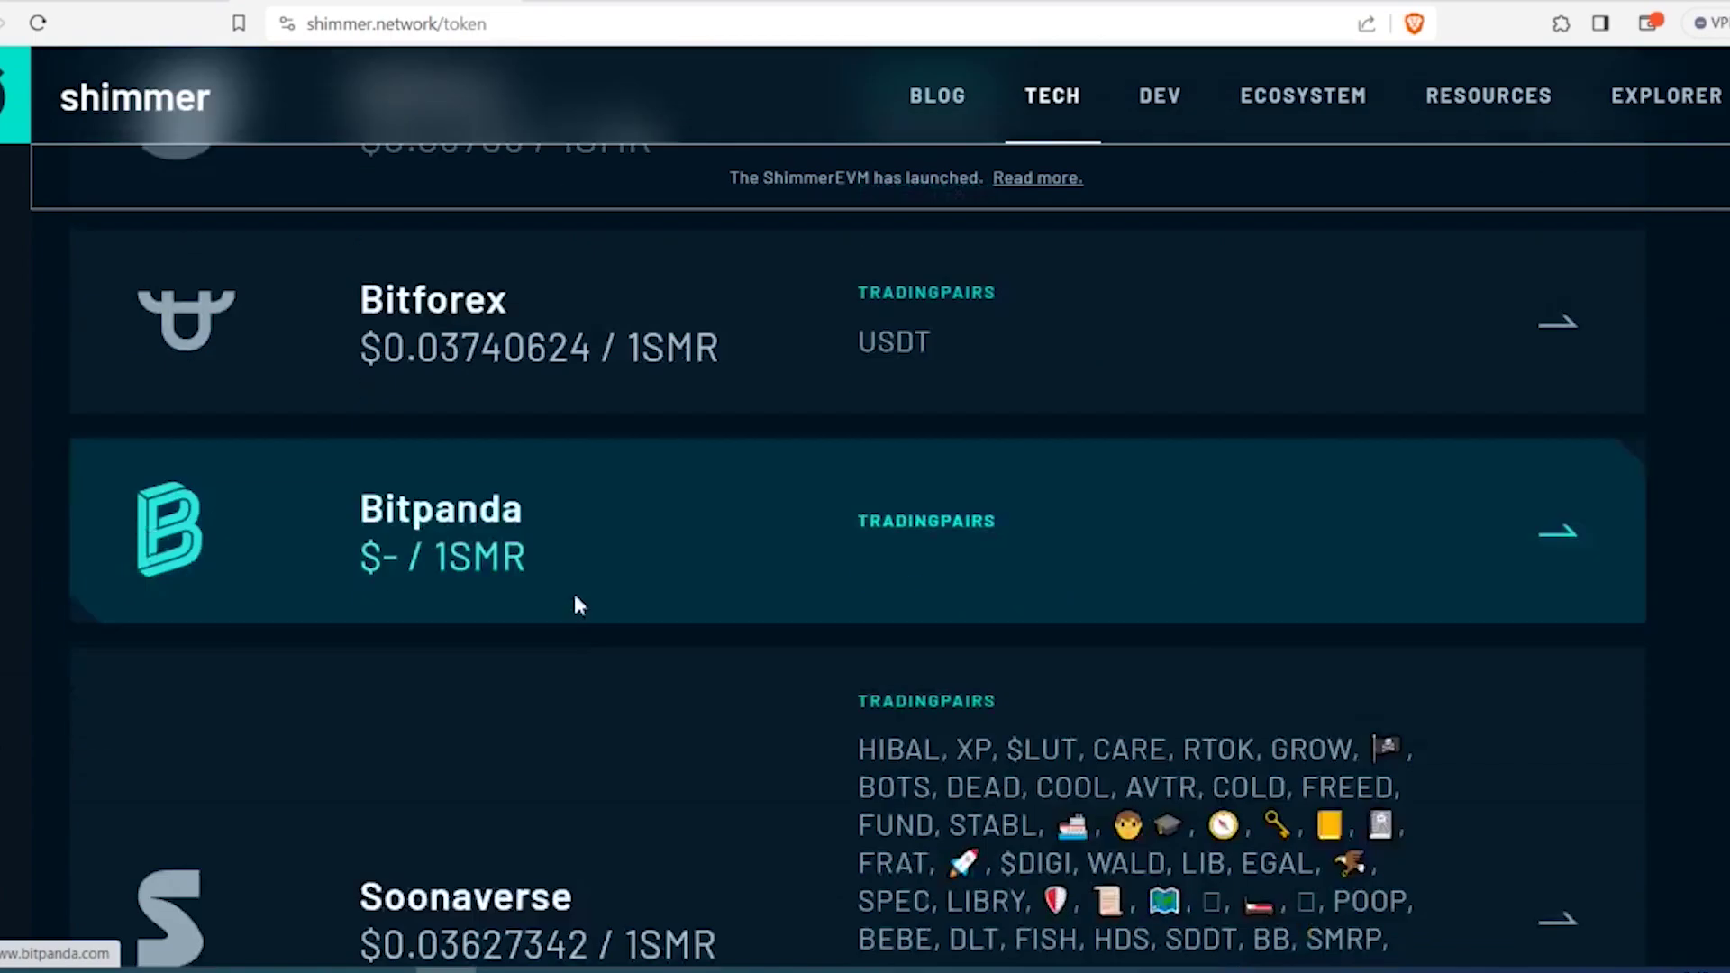
pyautogui.scroll(-2, 578, 610)
pyautogui.scroll(-2, 579, 610)
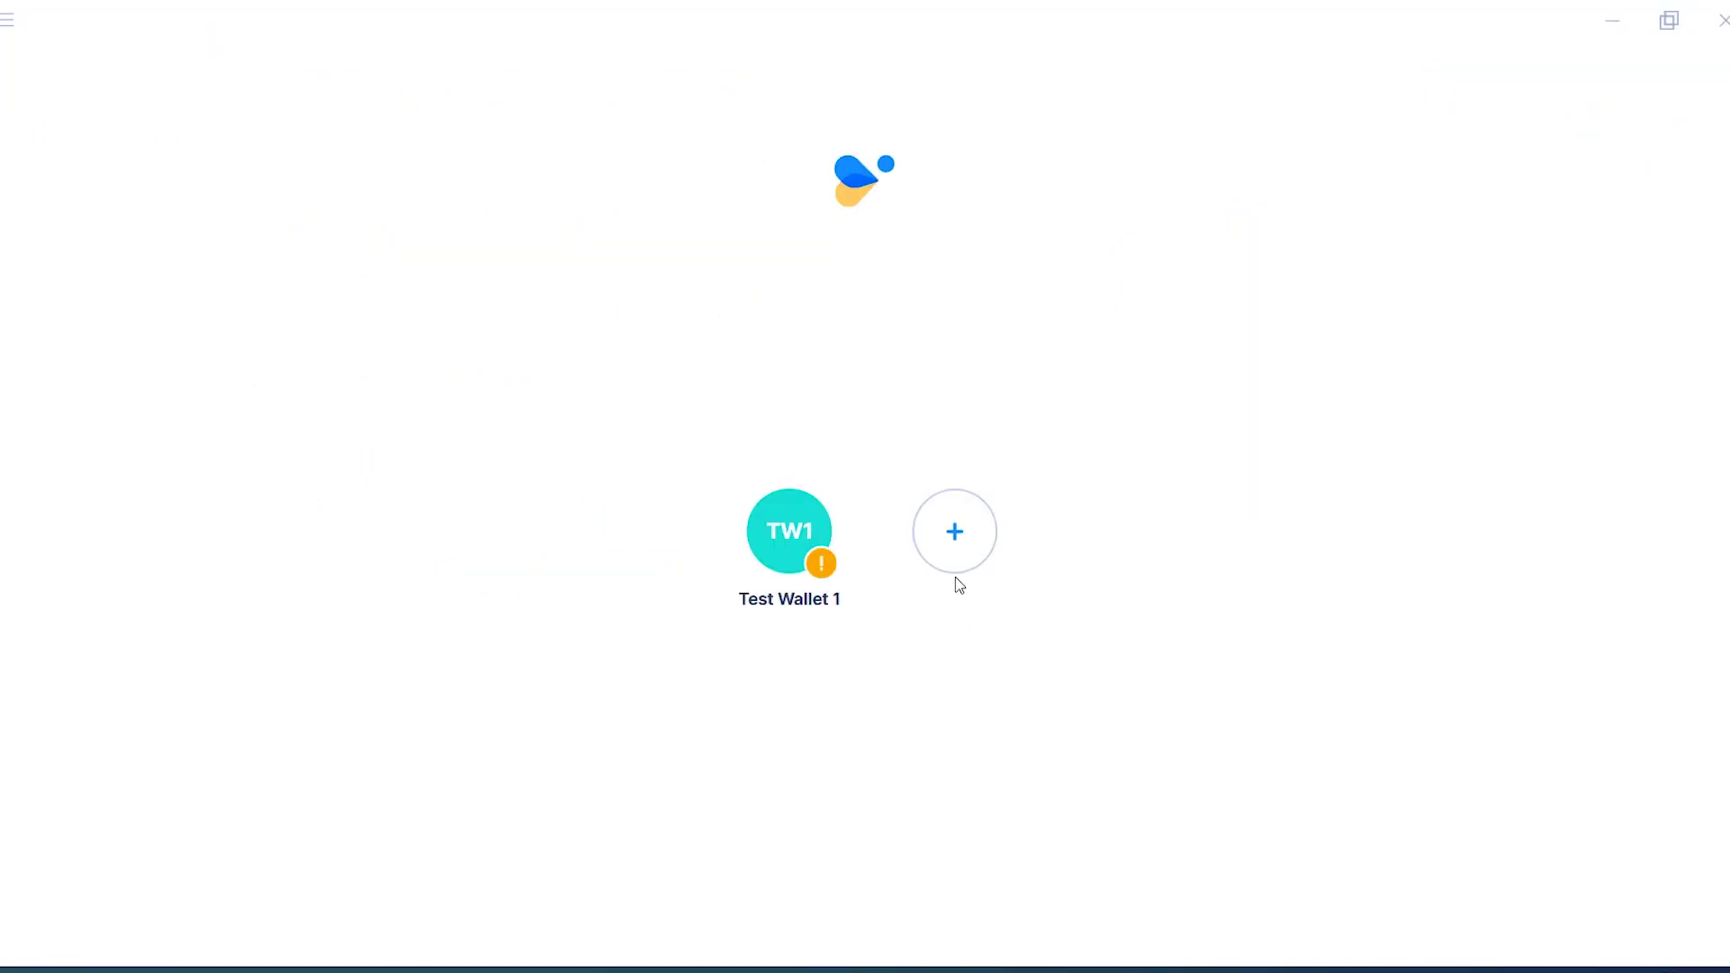
pyautogui.click(957, 552)
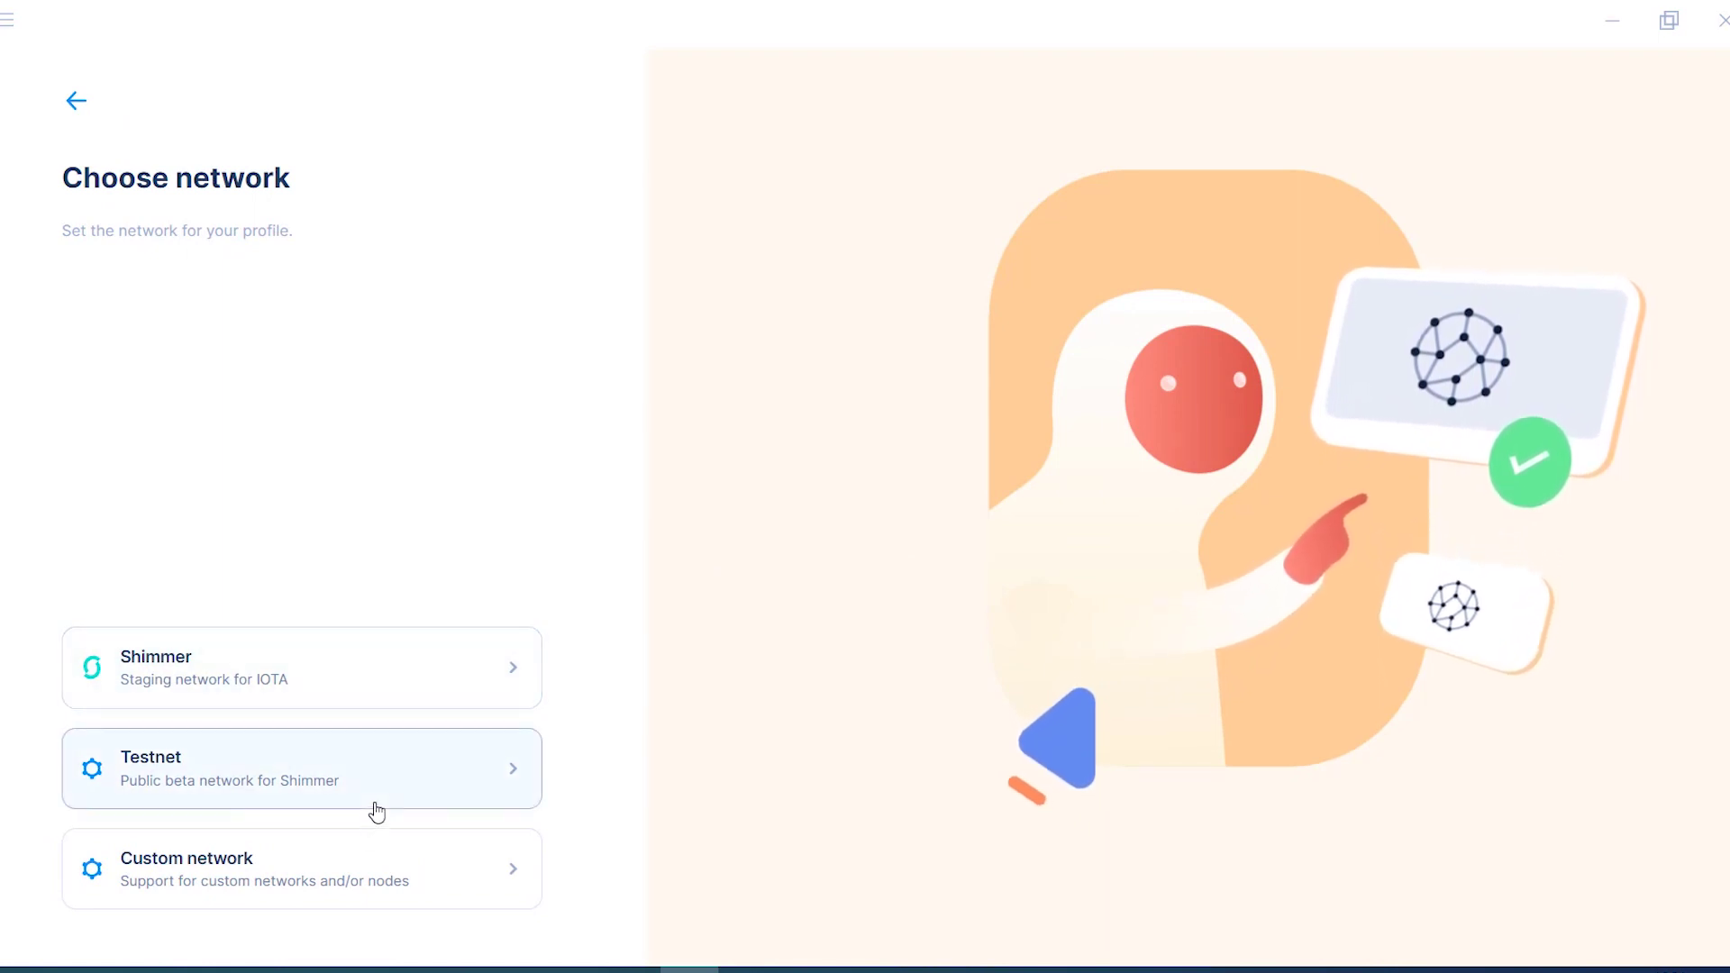
# Create a Shimmer-network Firefly profile and start a send with ShimmerEVM as destination
pyautogui.click(425, 689)
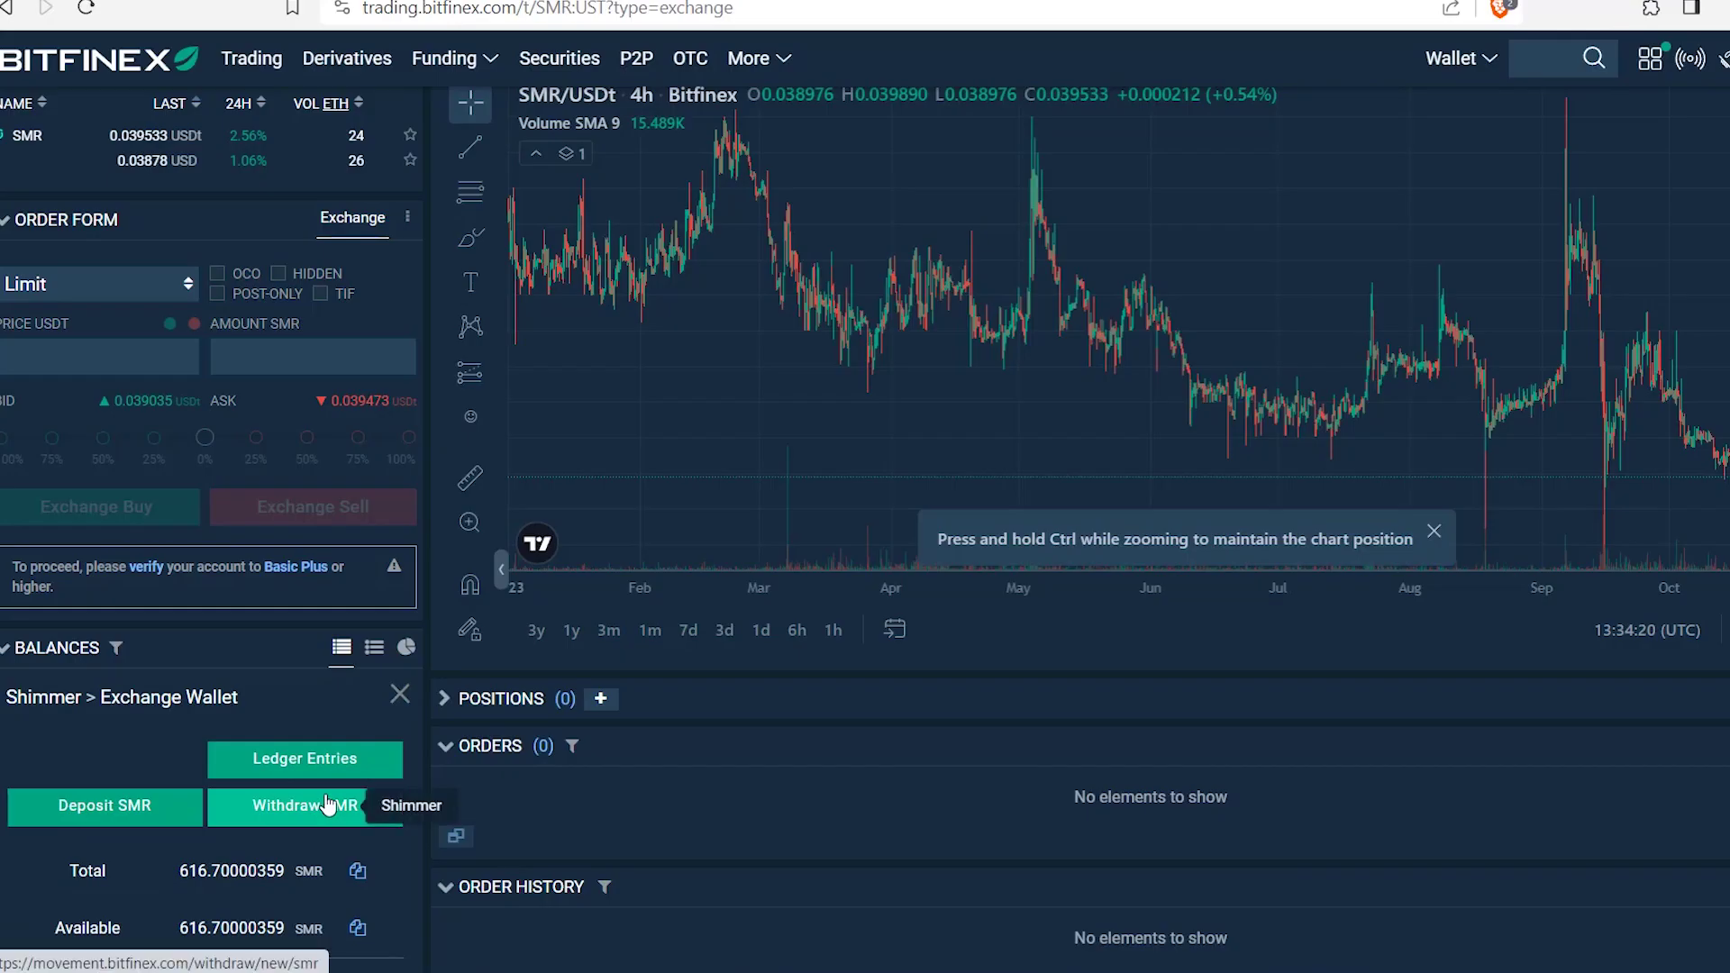
pyautogui.click(327, 805)
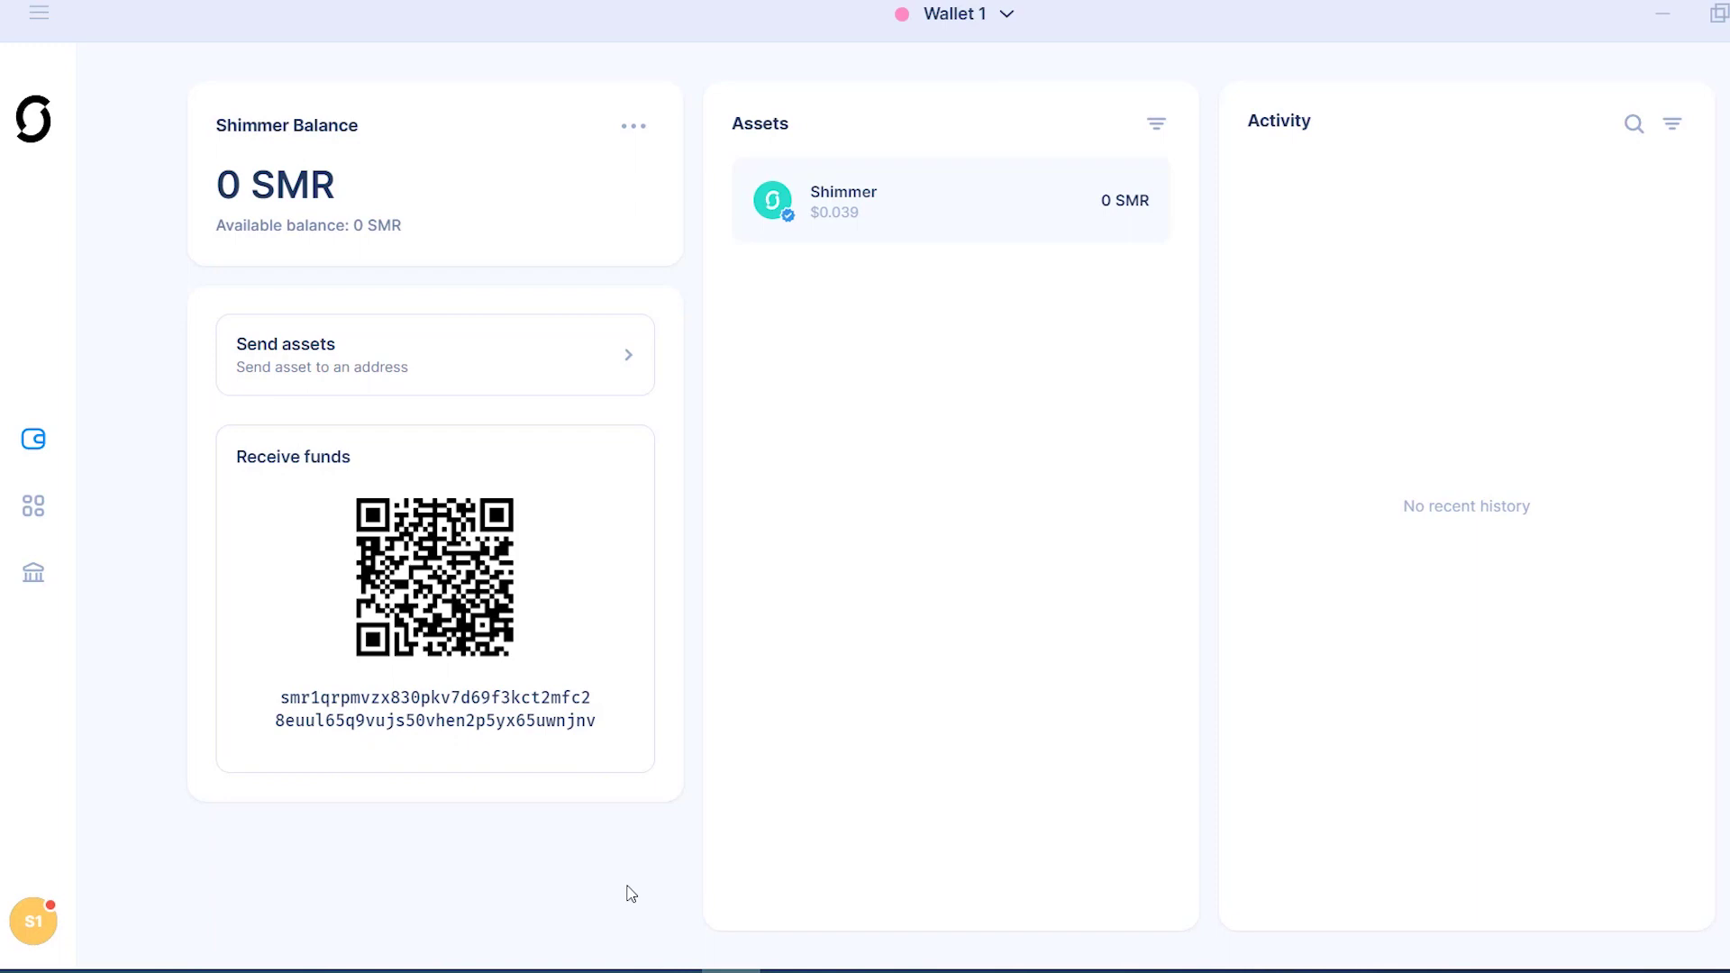
pyautogui.click(615, 363)
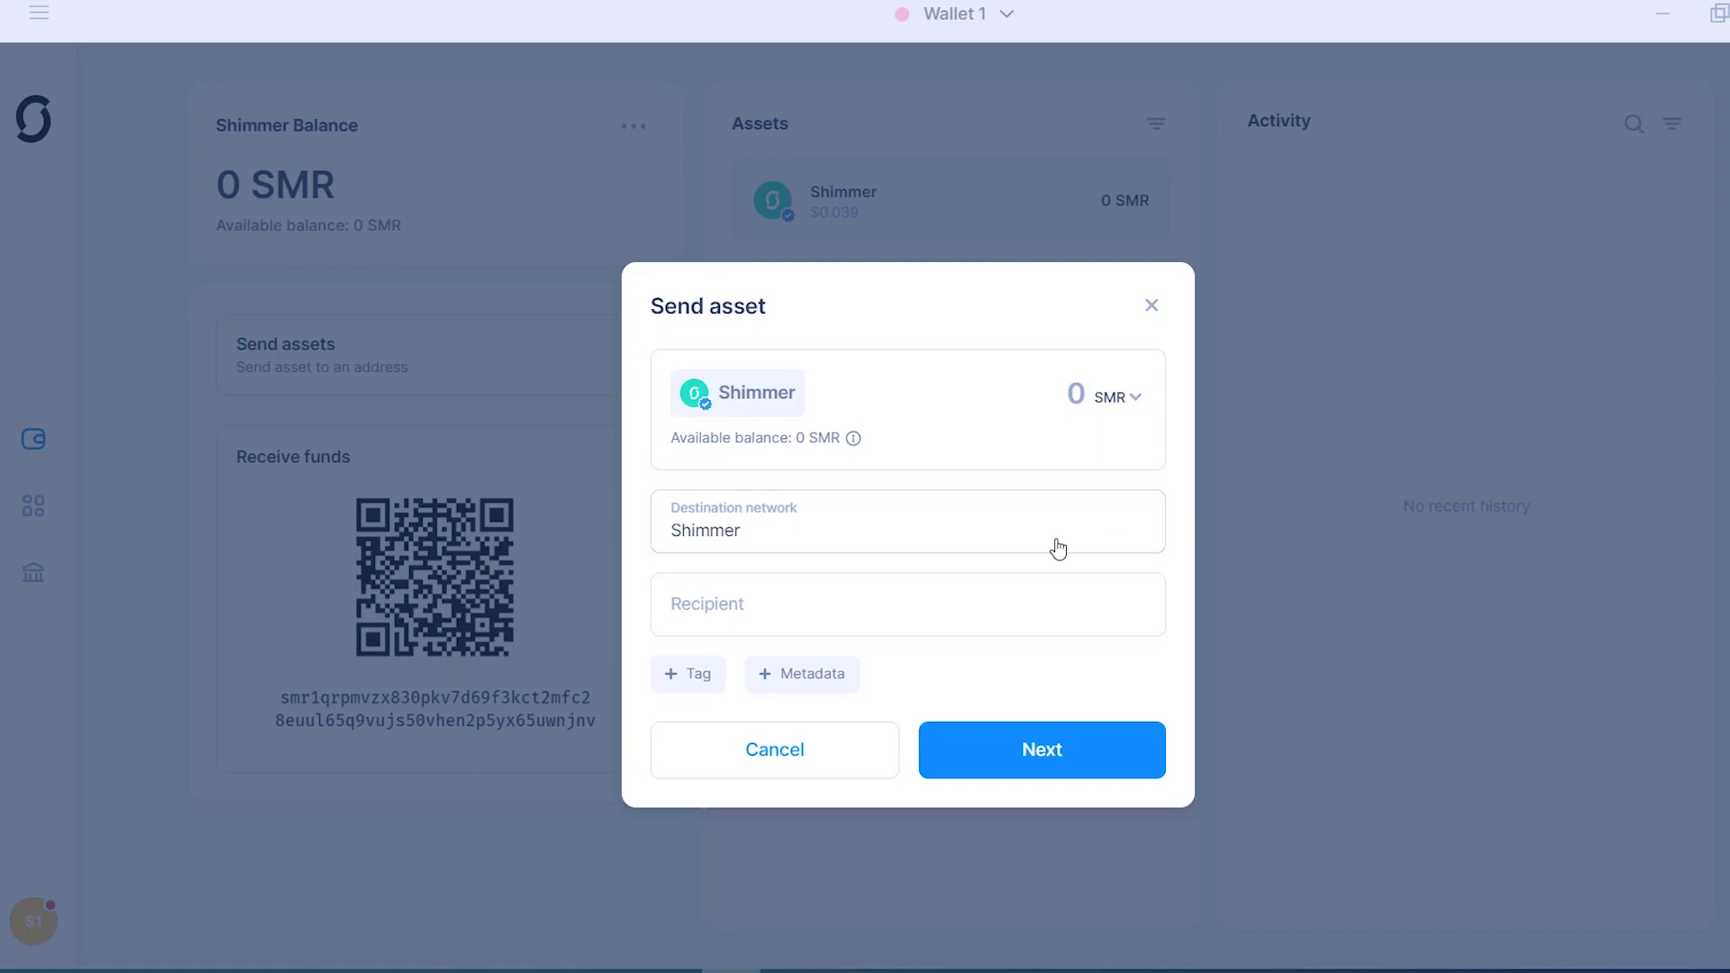
pyautogui.click(1011, 548)
pyautogui.click(776, 669)
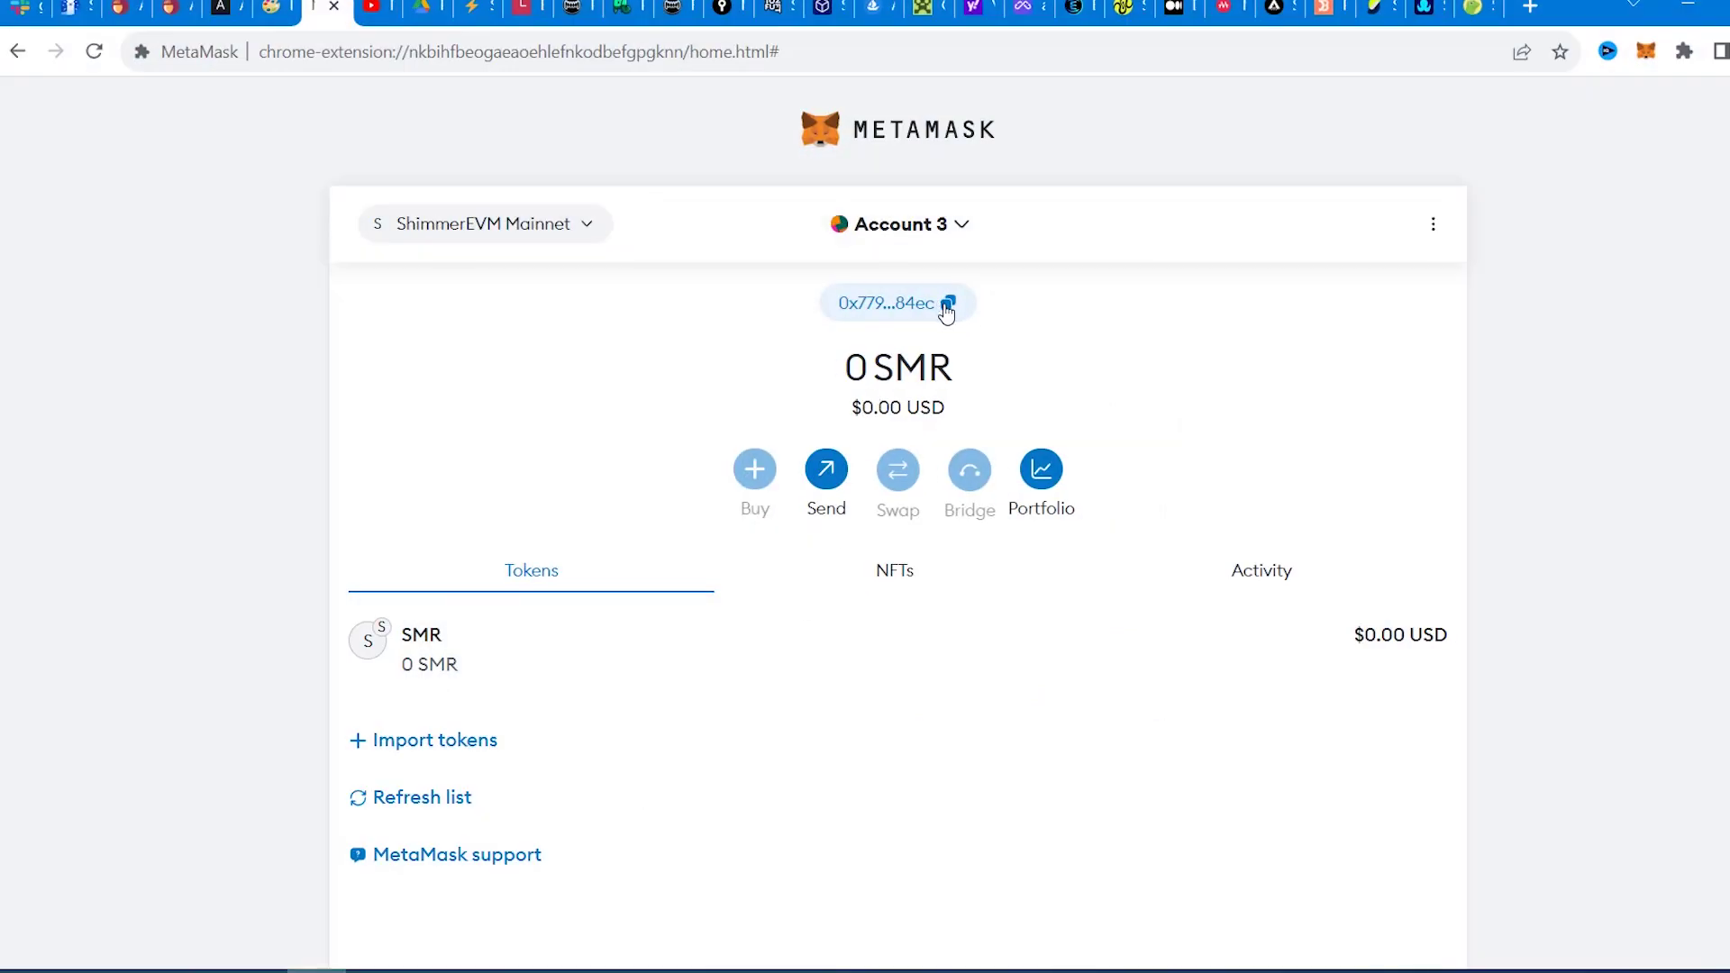
# Paste the EVM address as recipient, then view ShimmerSea's LUM-SMR farm details
pyautogui.hotkey('ctrl', 'v')
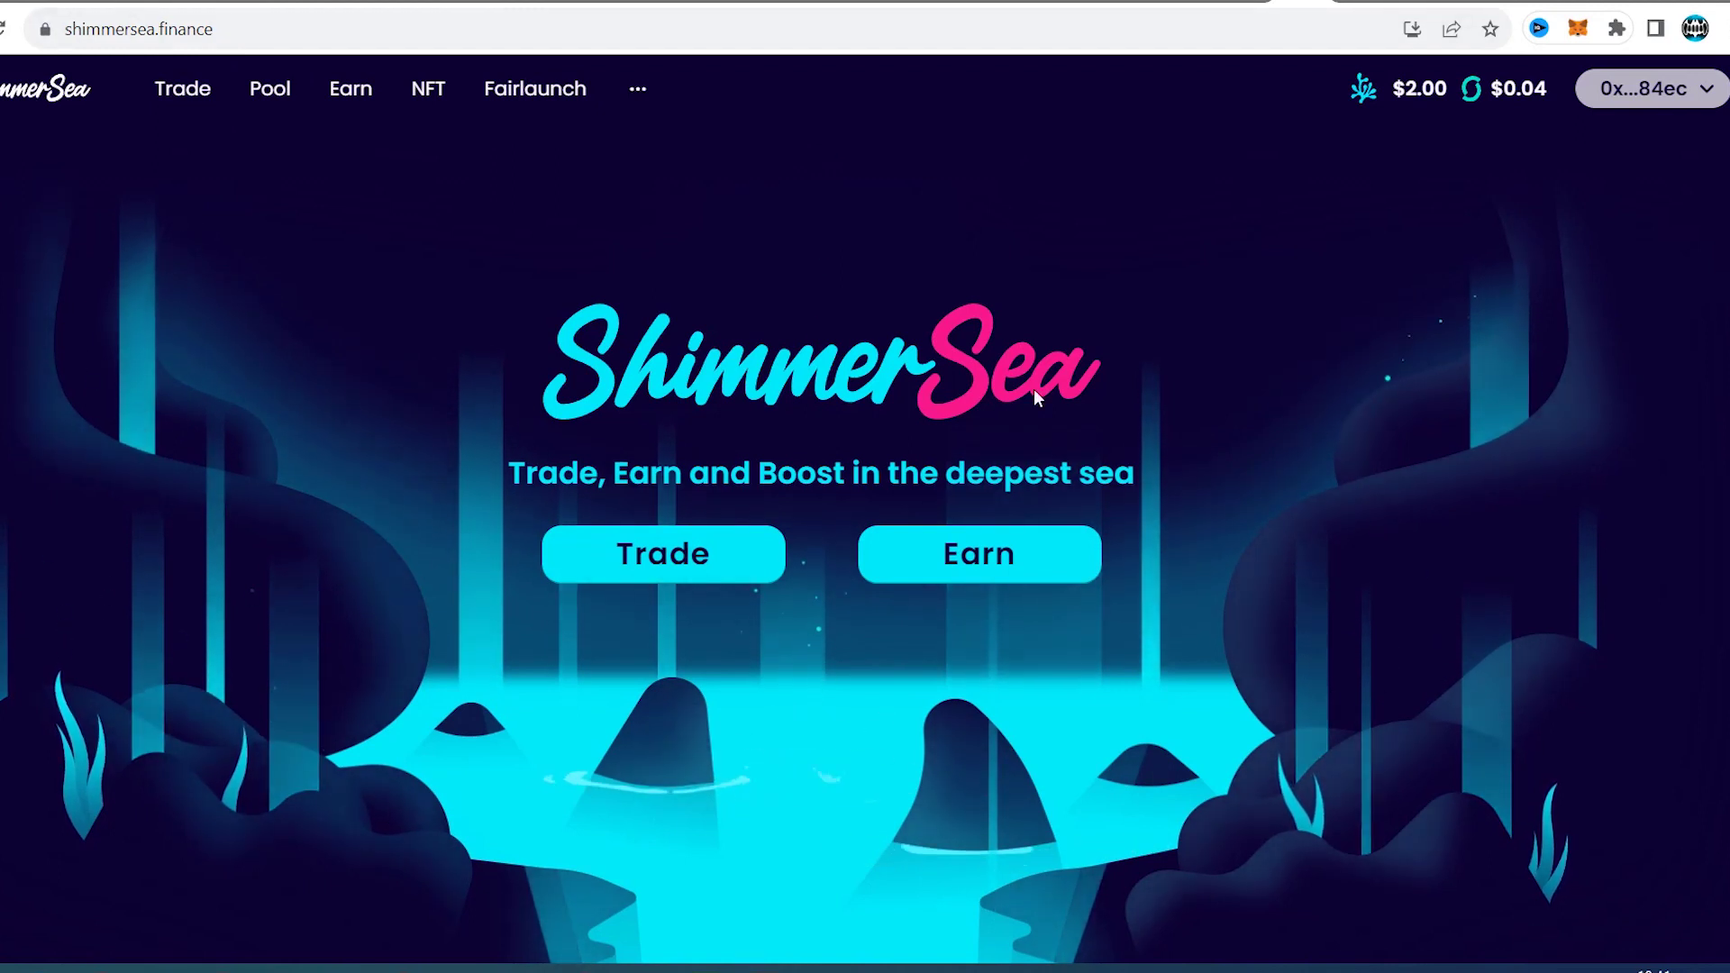
pyautogui.click(991, 557)
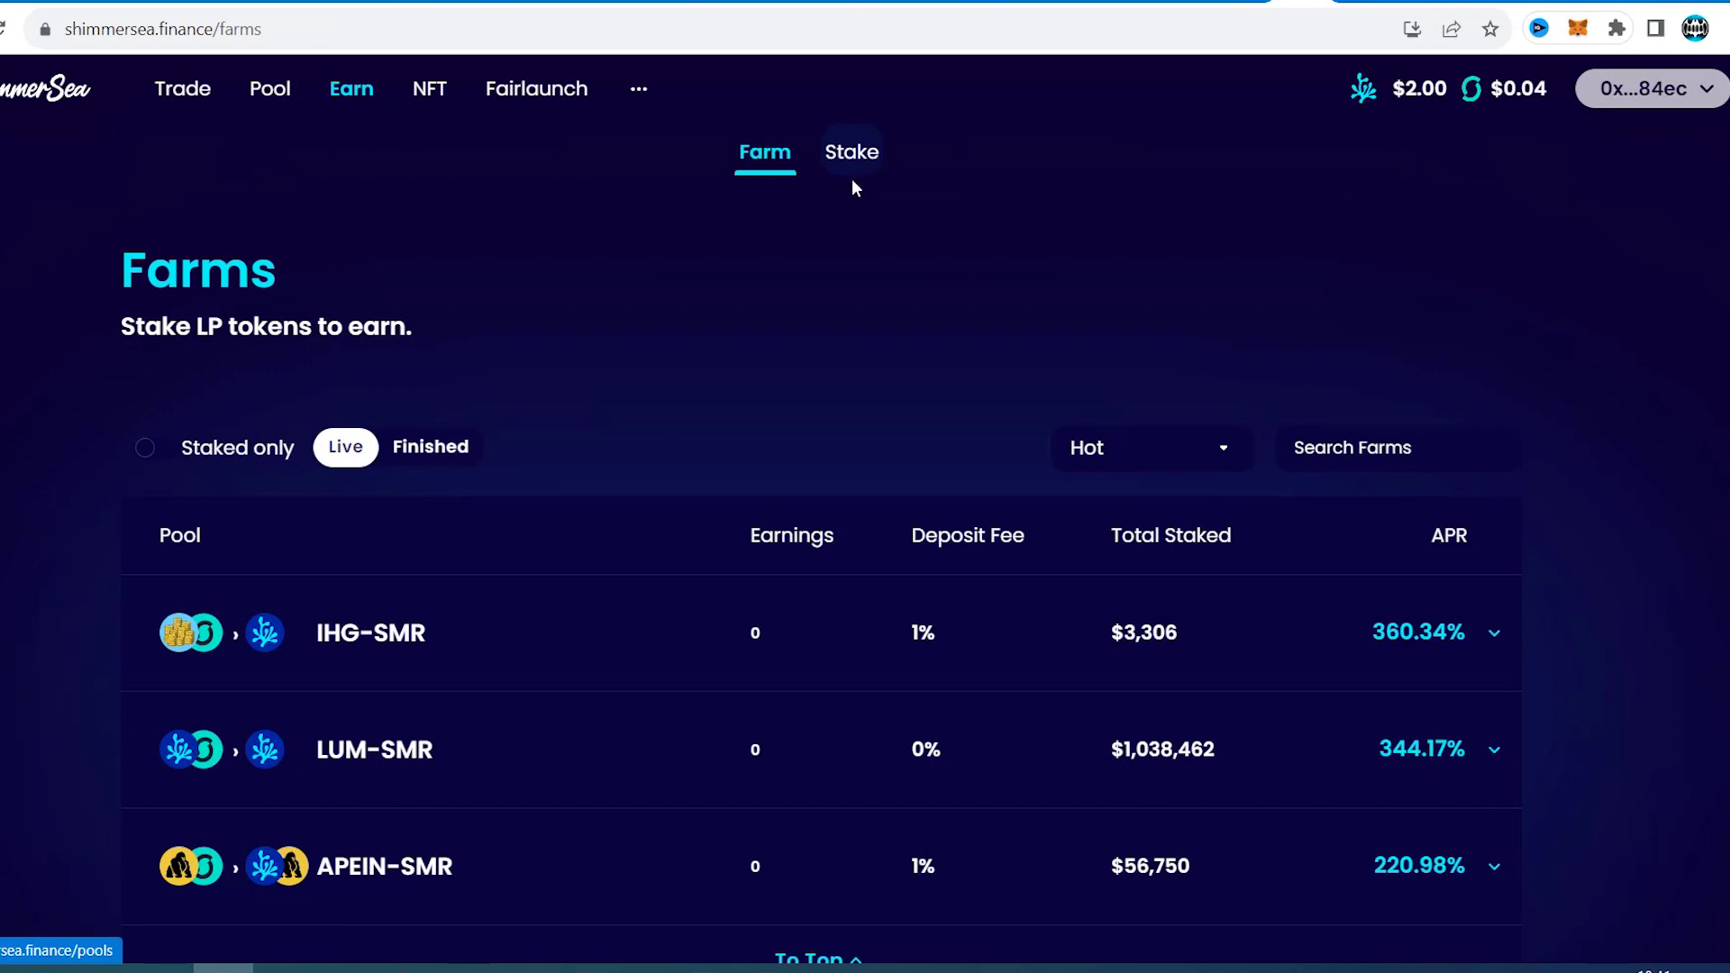
pyautogui.scroll(-3, 767, 287)
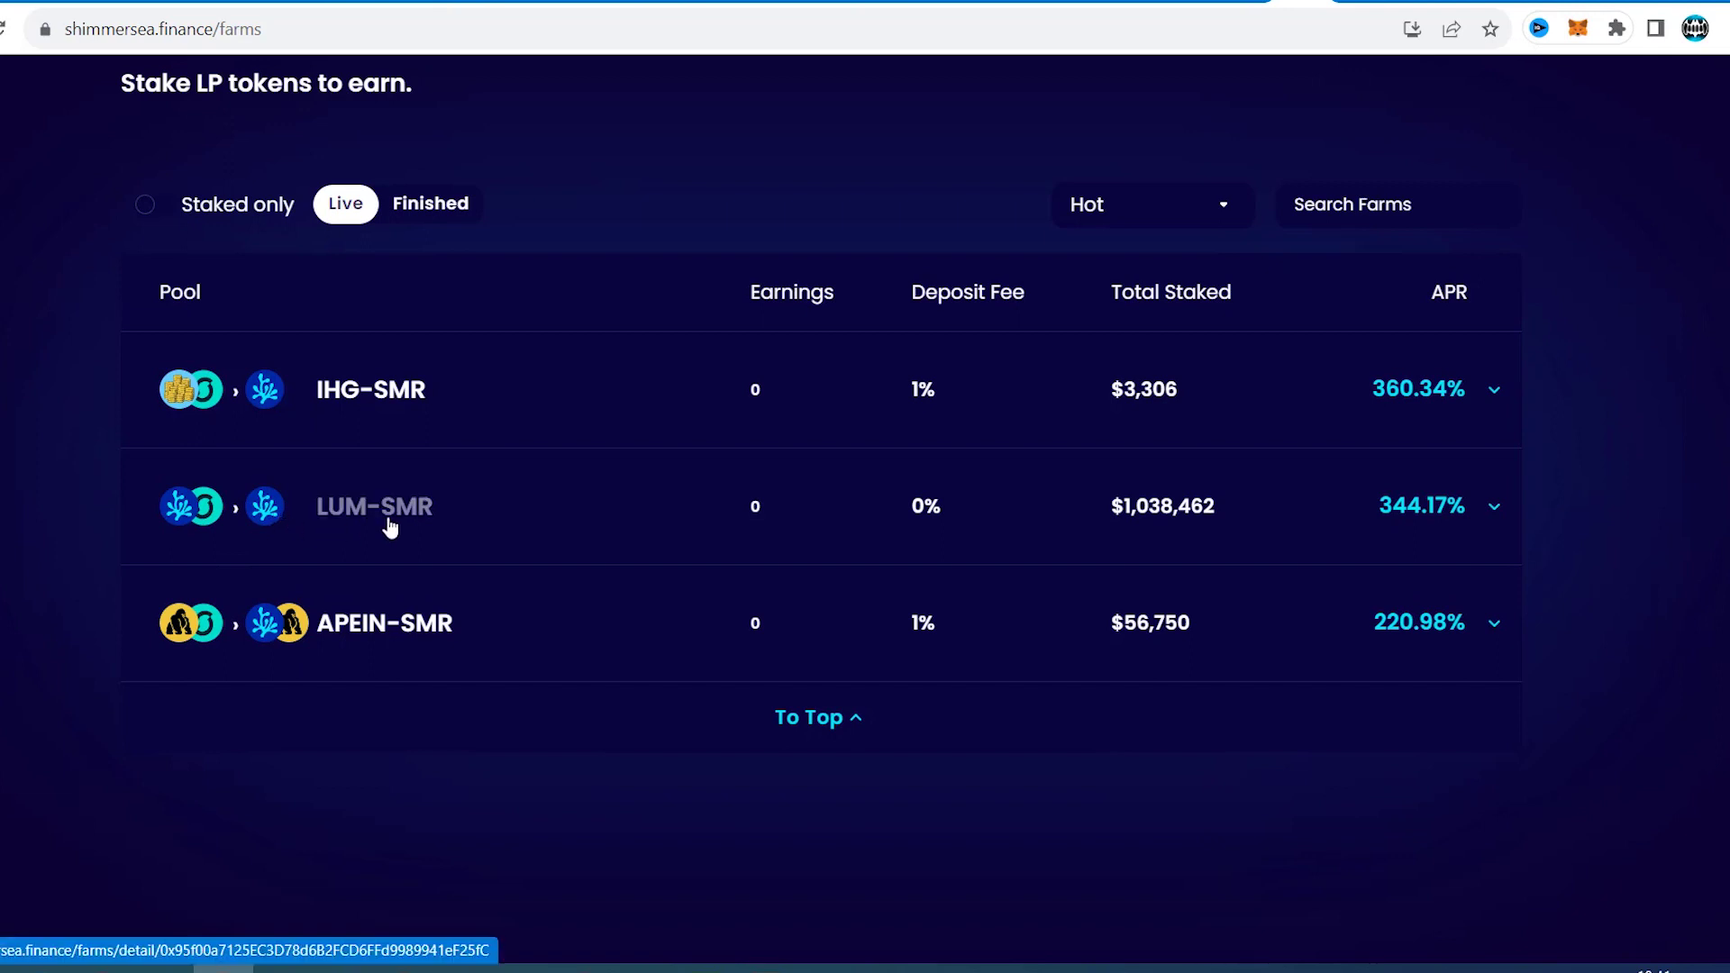
pyautogui.click(390, 525)
pyautogui.moveTo(351, 89)
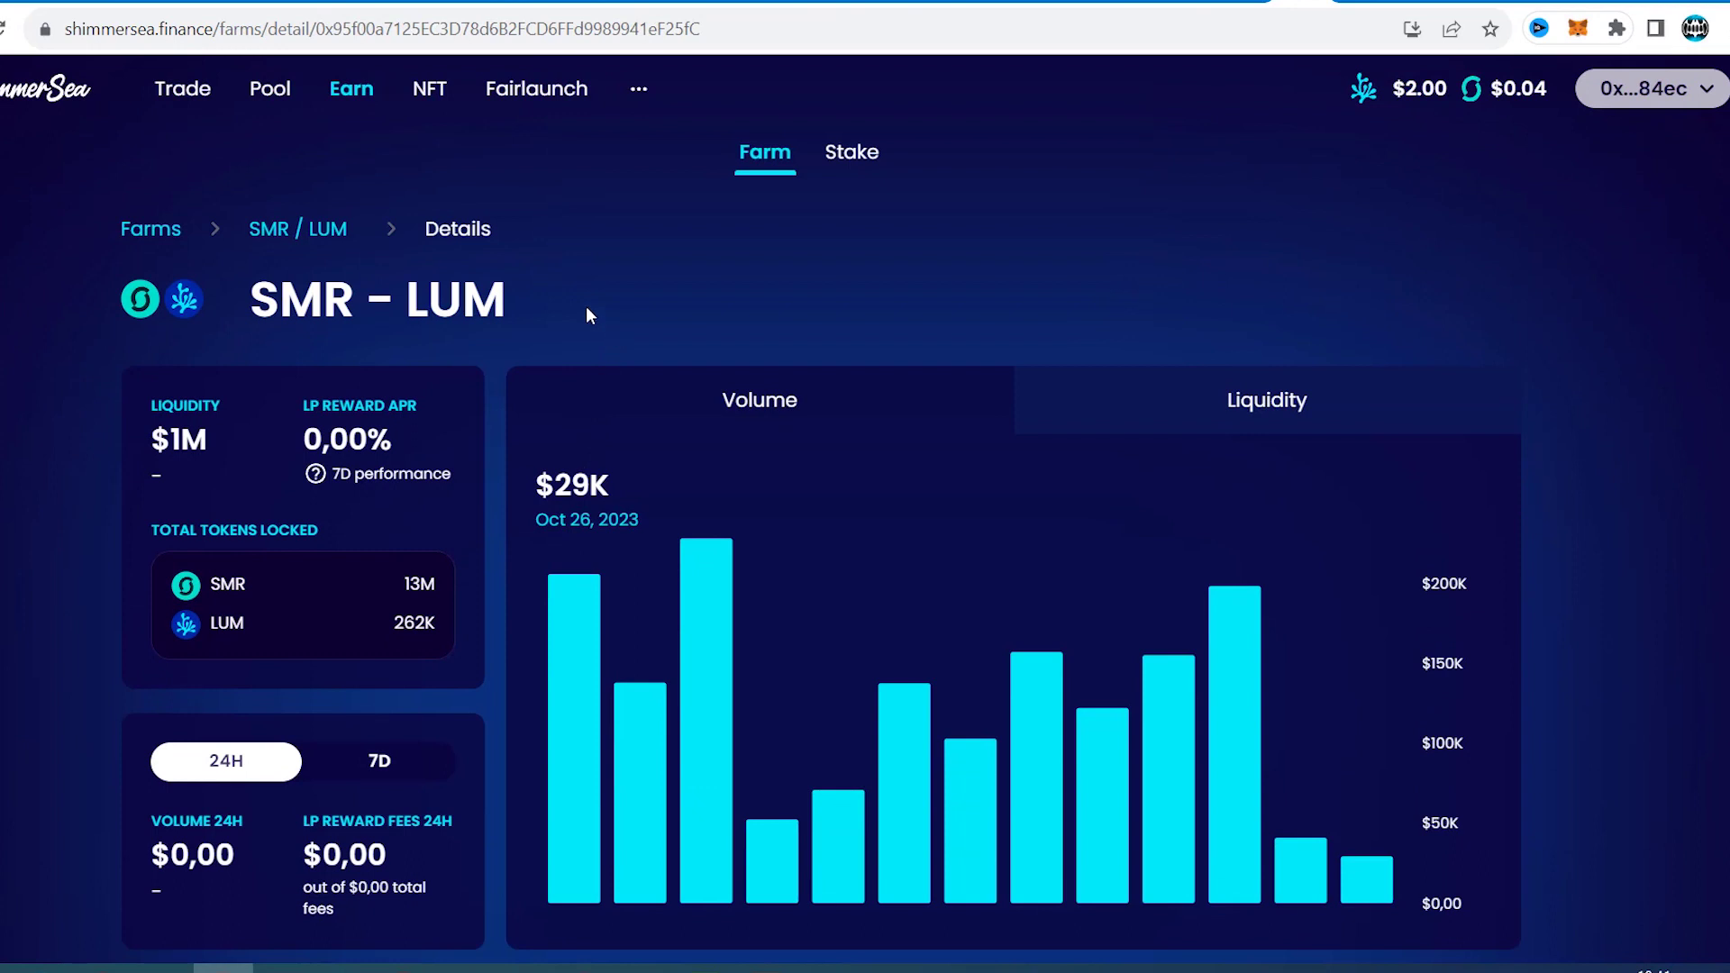
pyautogui.scroll(-2, 595, 334)
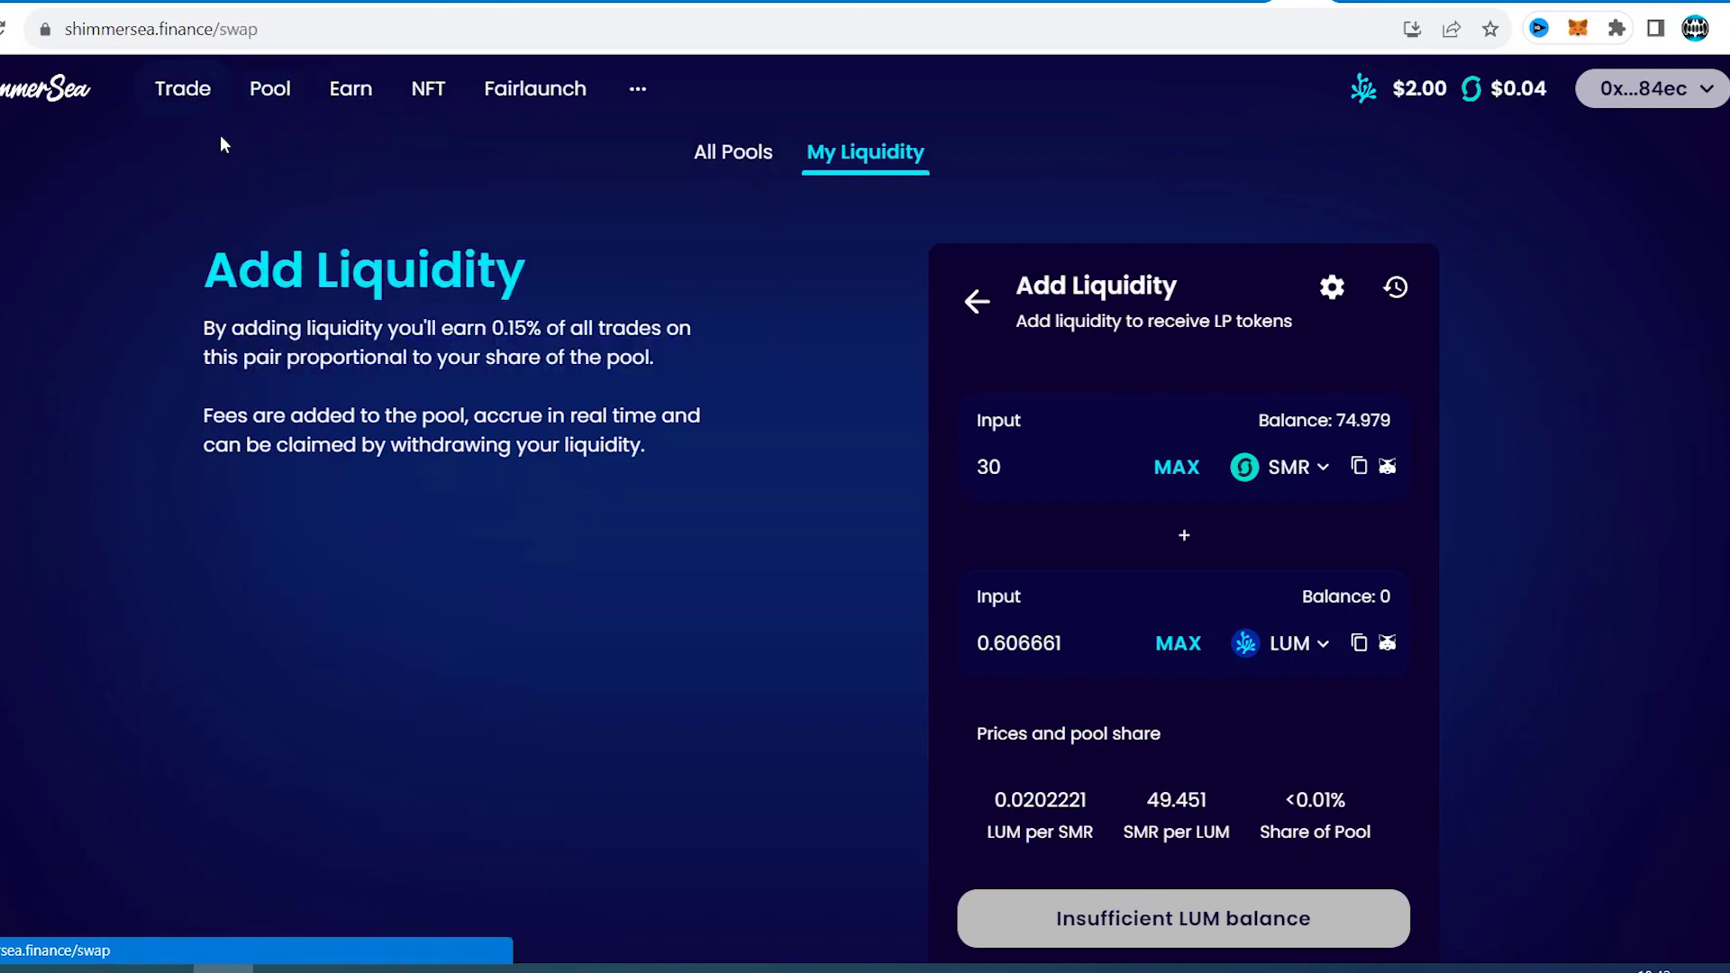
# Enter a swap of 30 SMR for LUM on ShimmerSea's exchange page
pyautogui.click(185, 90)
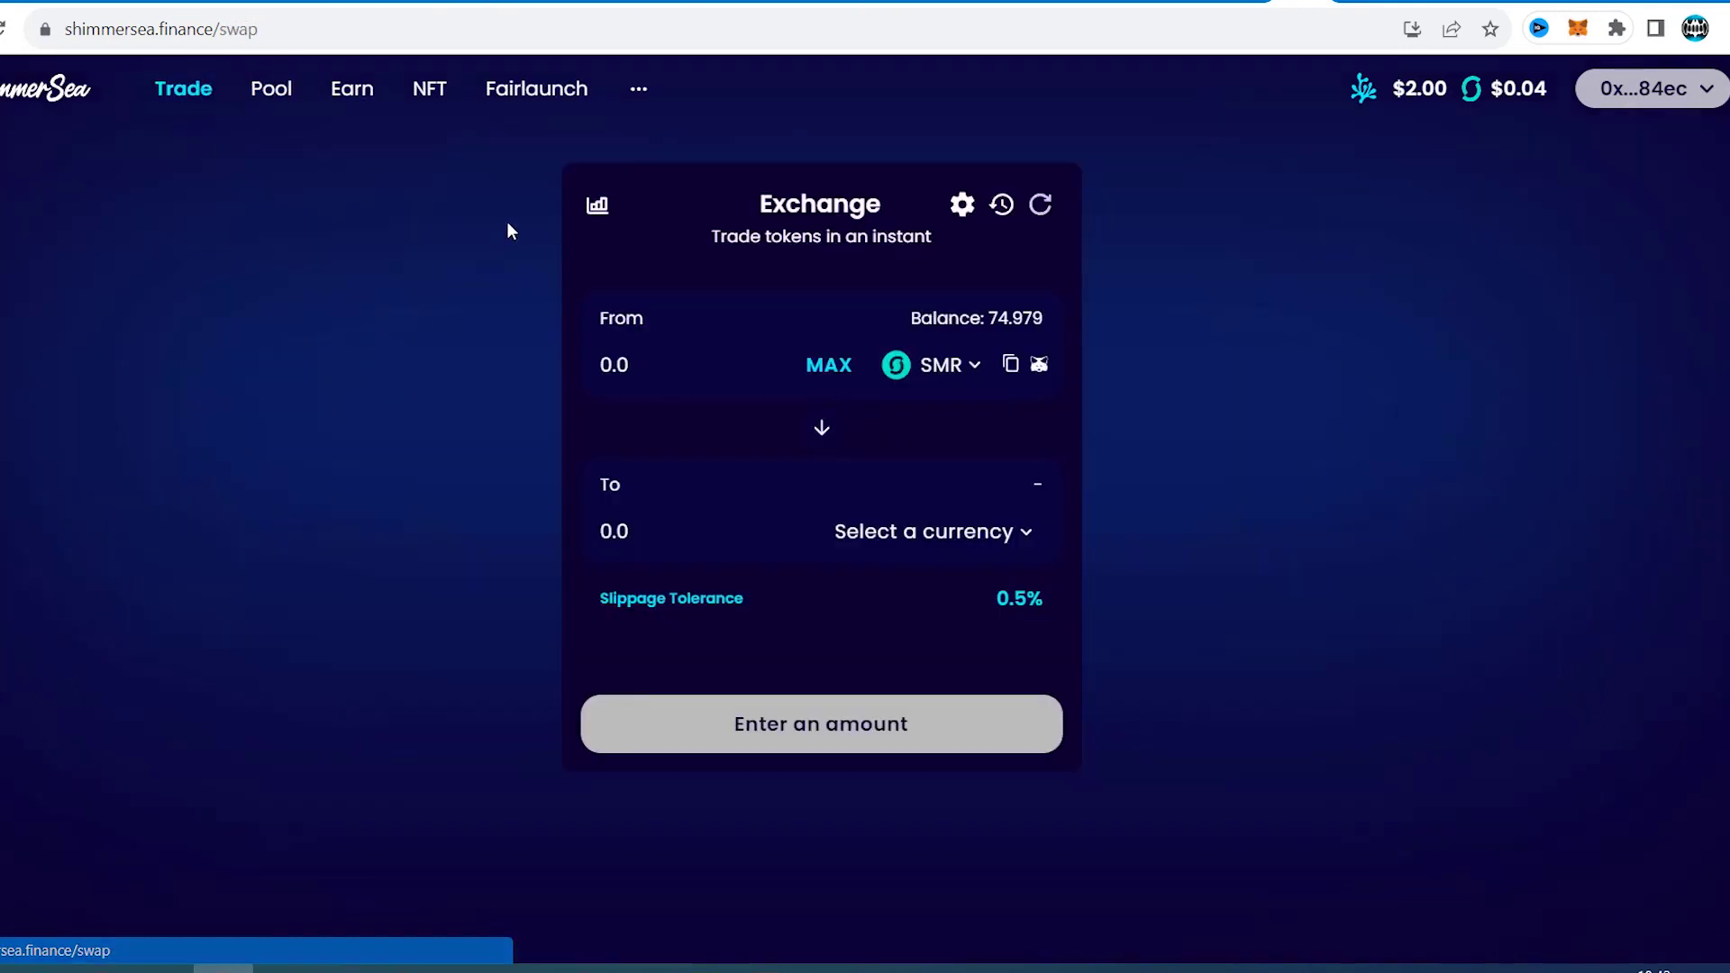
pyautogui.click(929, 532)
pyautogui.click(932, 346)
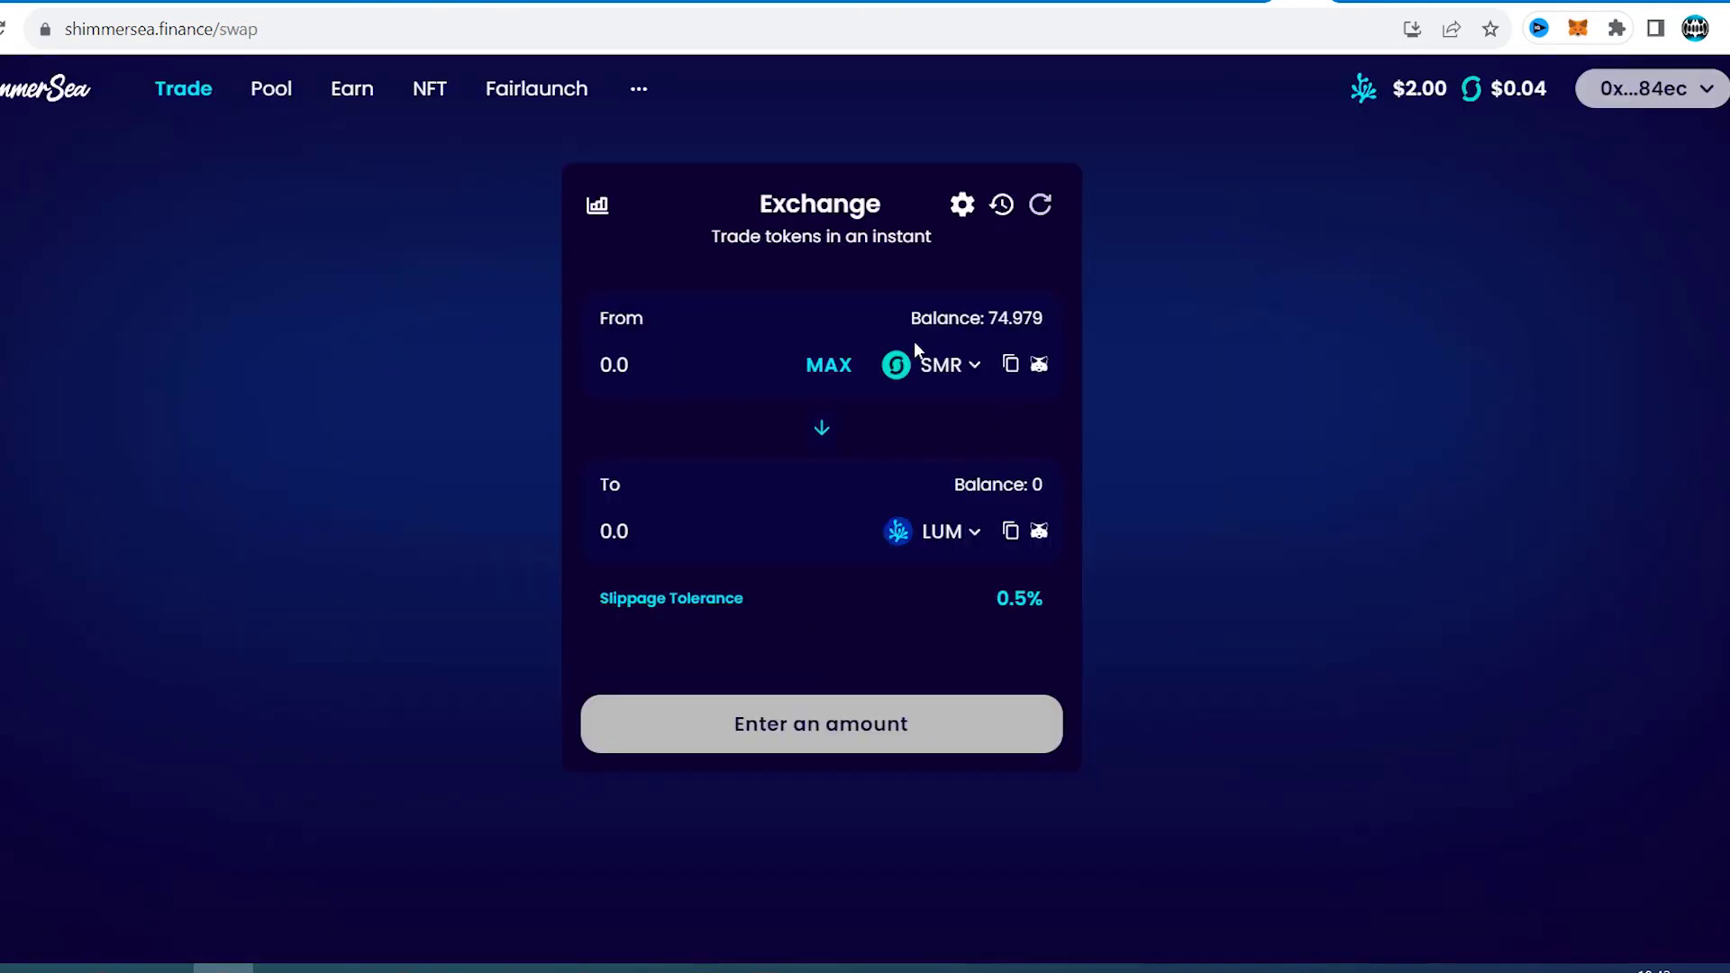
pyautogui.click(685, 365)
pyautogui.write('30')
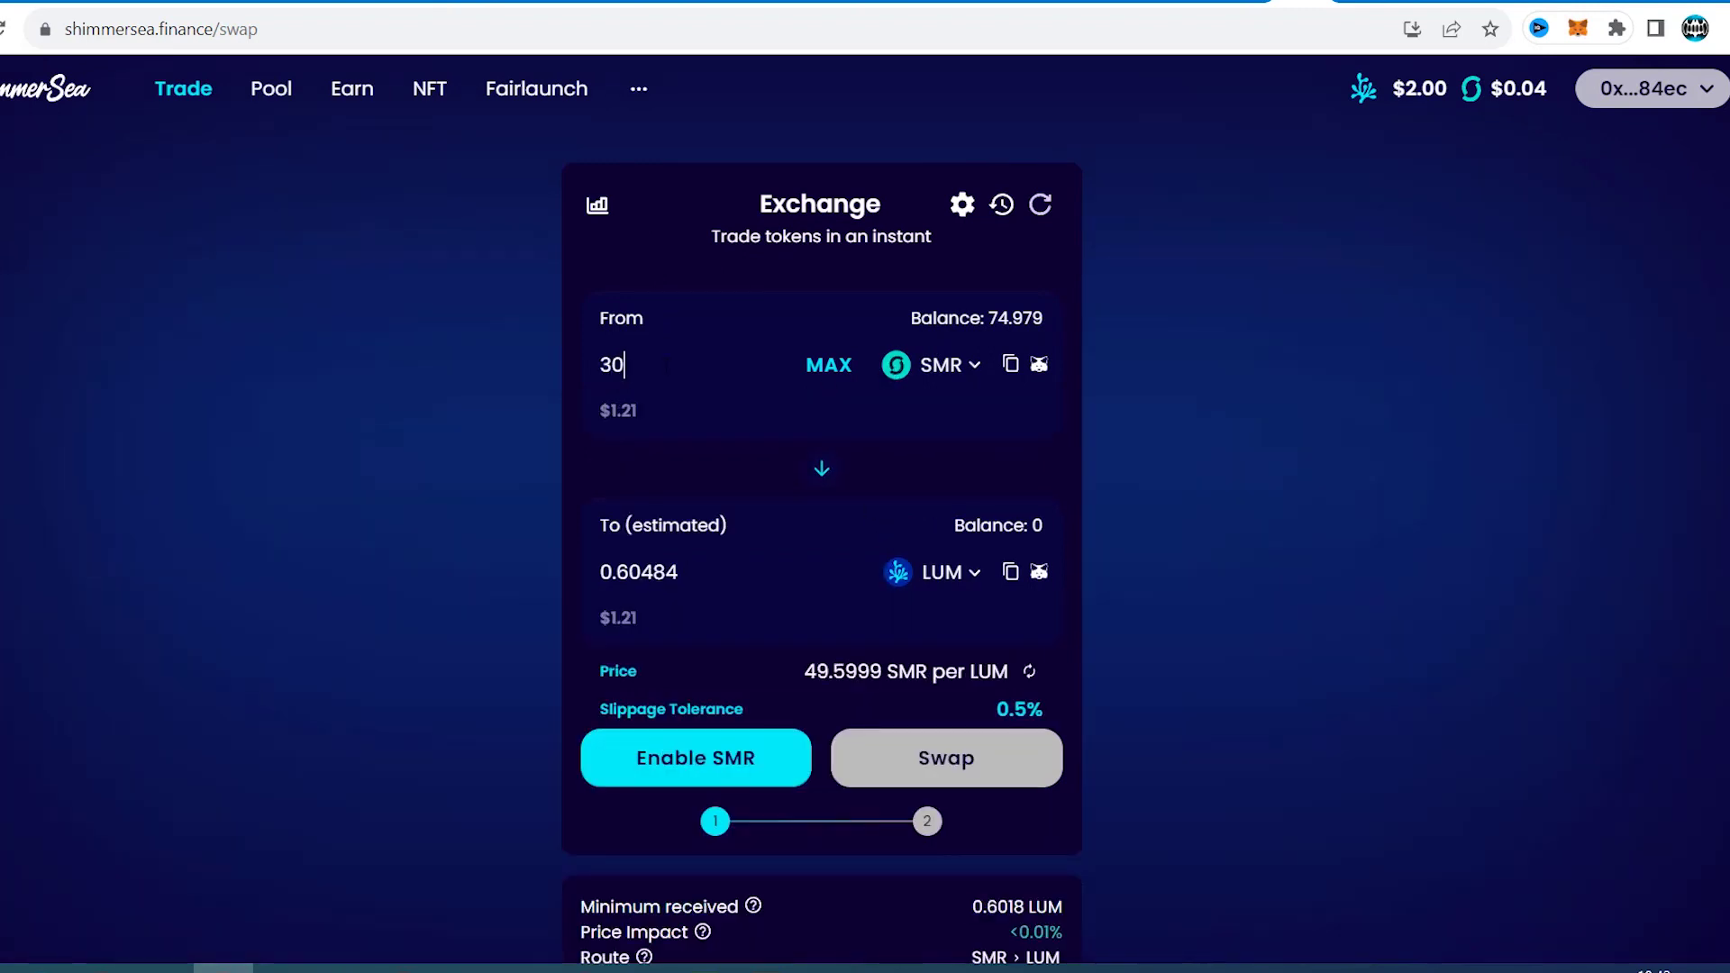
pyautogui.scroll(-1, 586, 460)
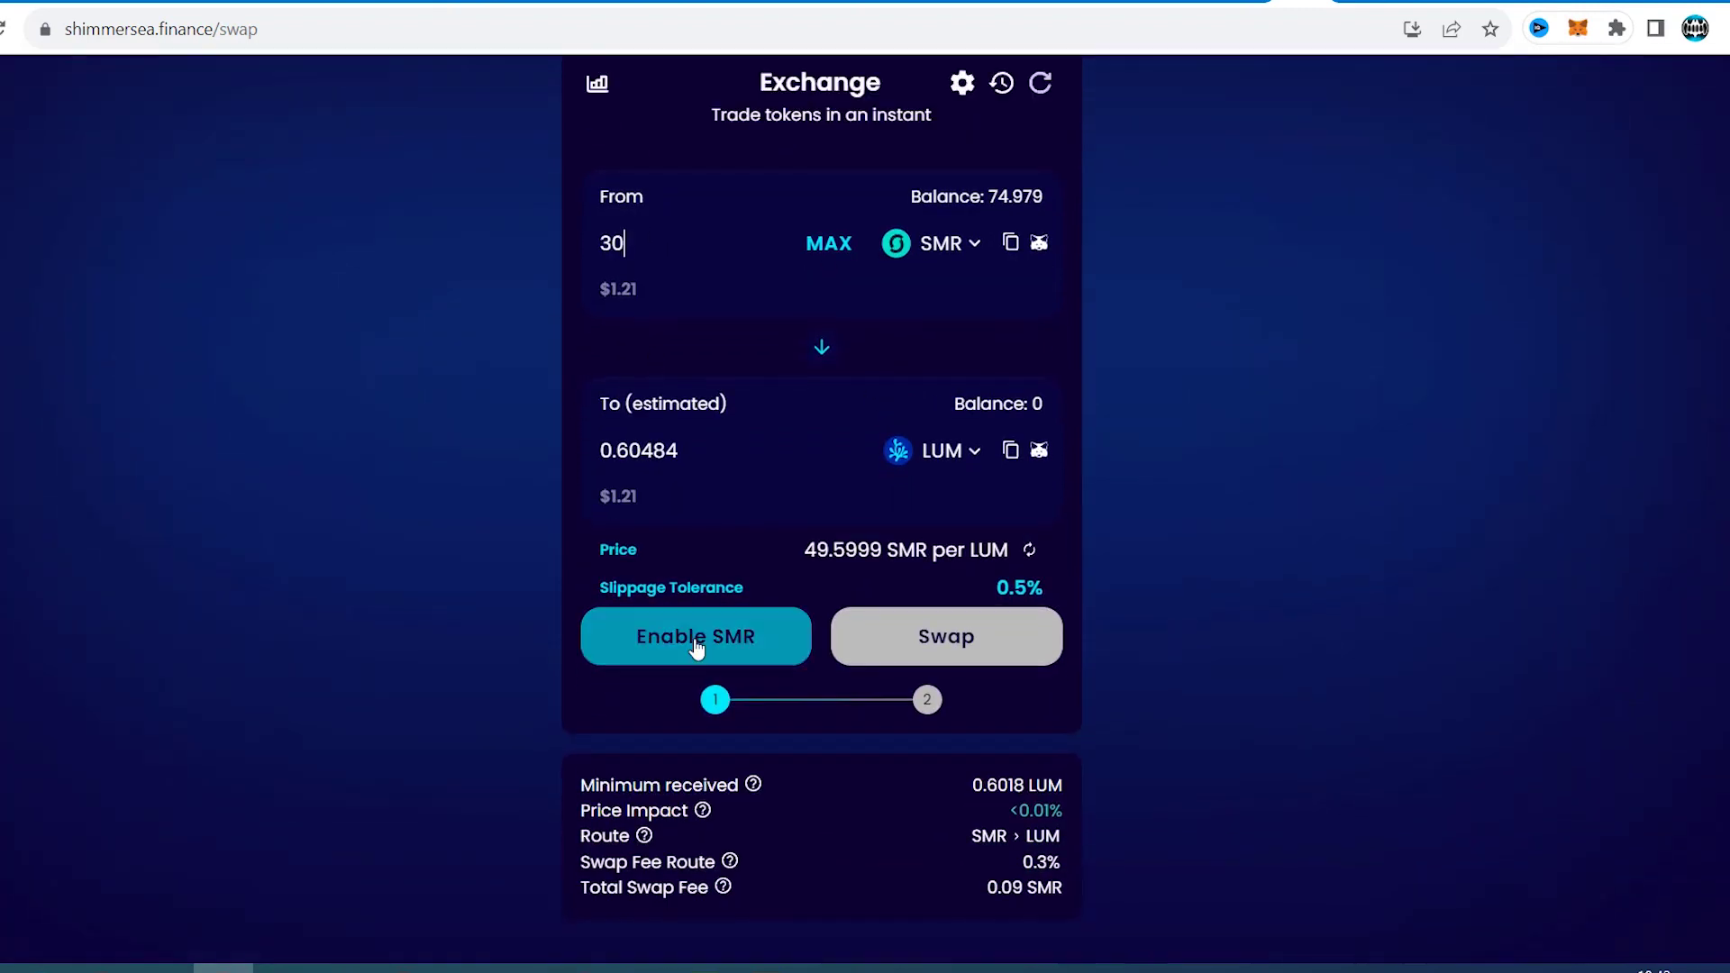
# Approve SMR spending and confirm the 30 SMR to 0.60484 LUM swap
pyautogui.click(696, 645)
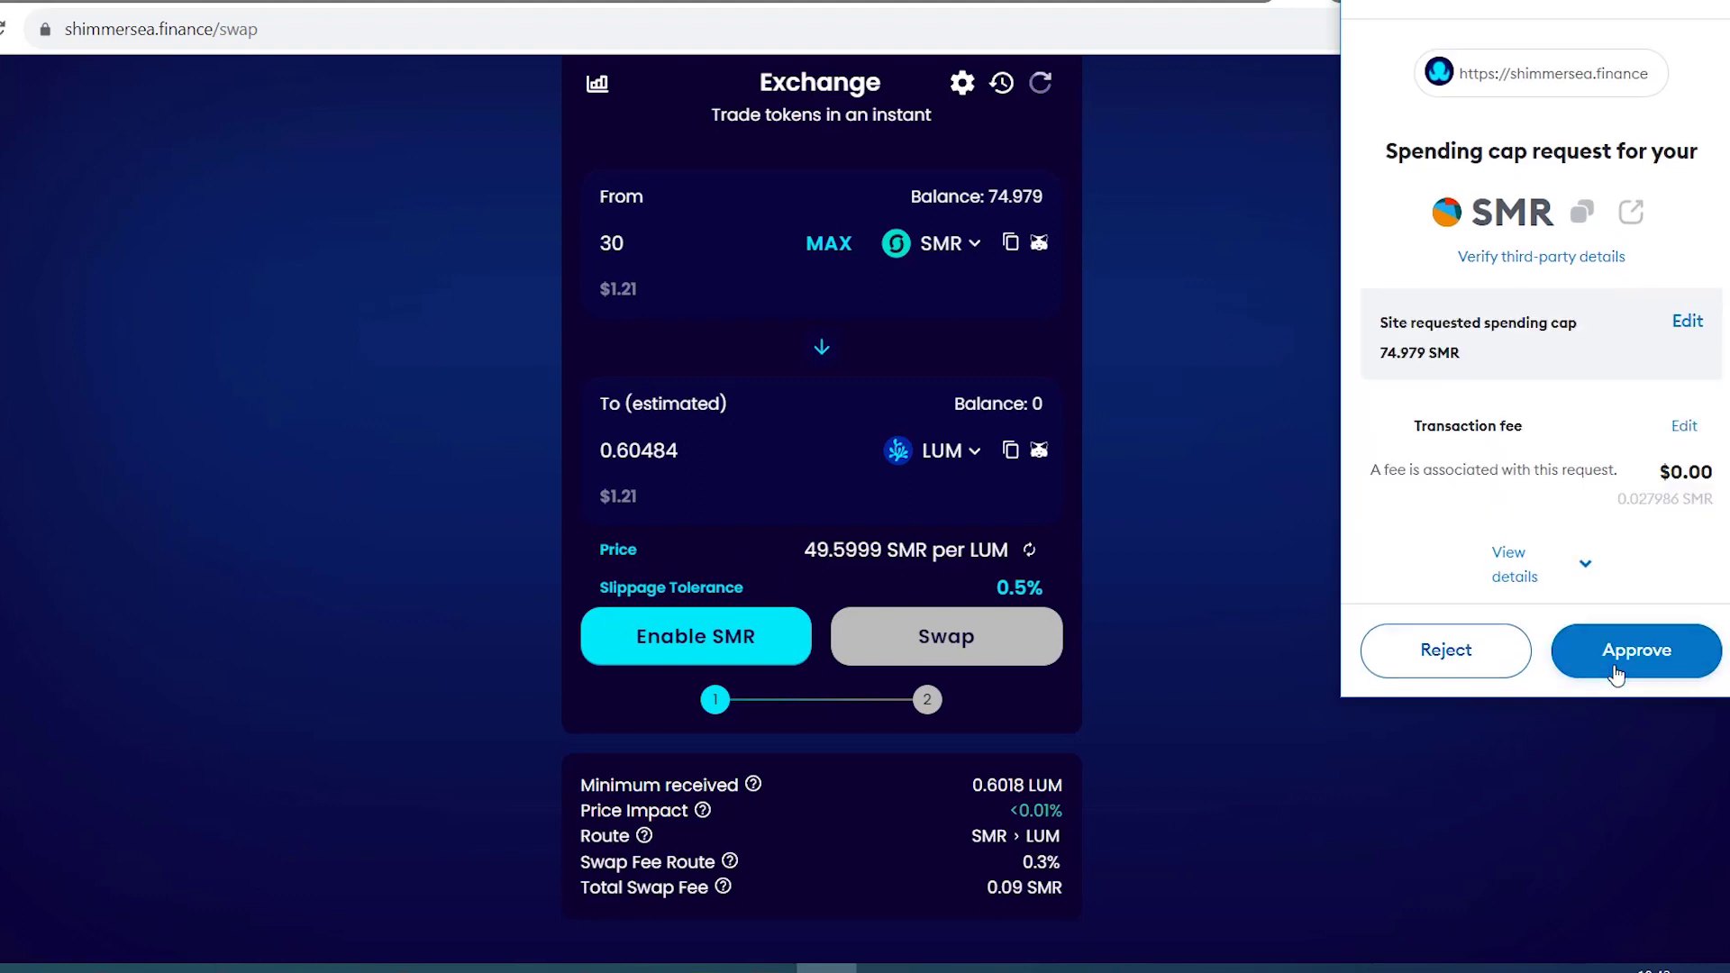
pyautogui.click(1616, 672)
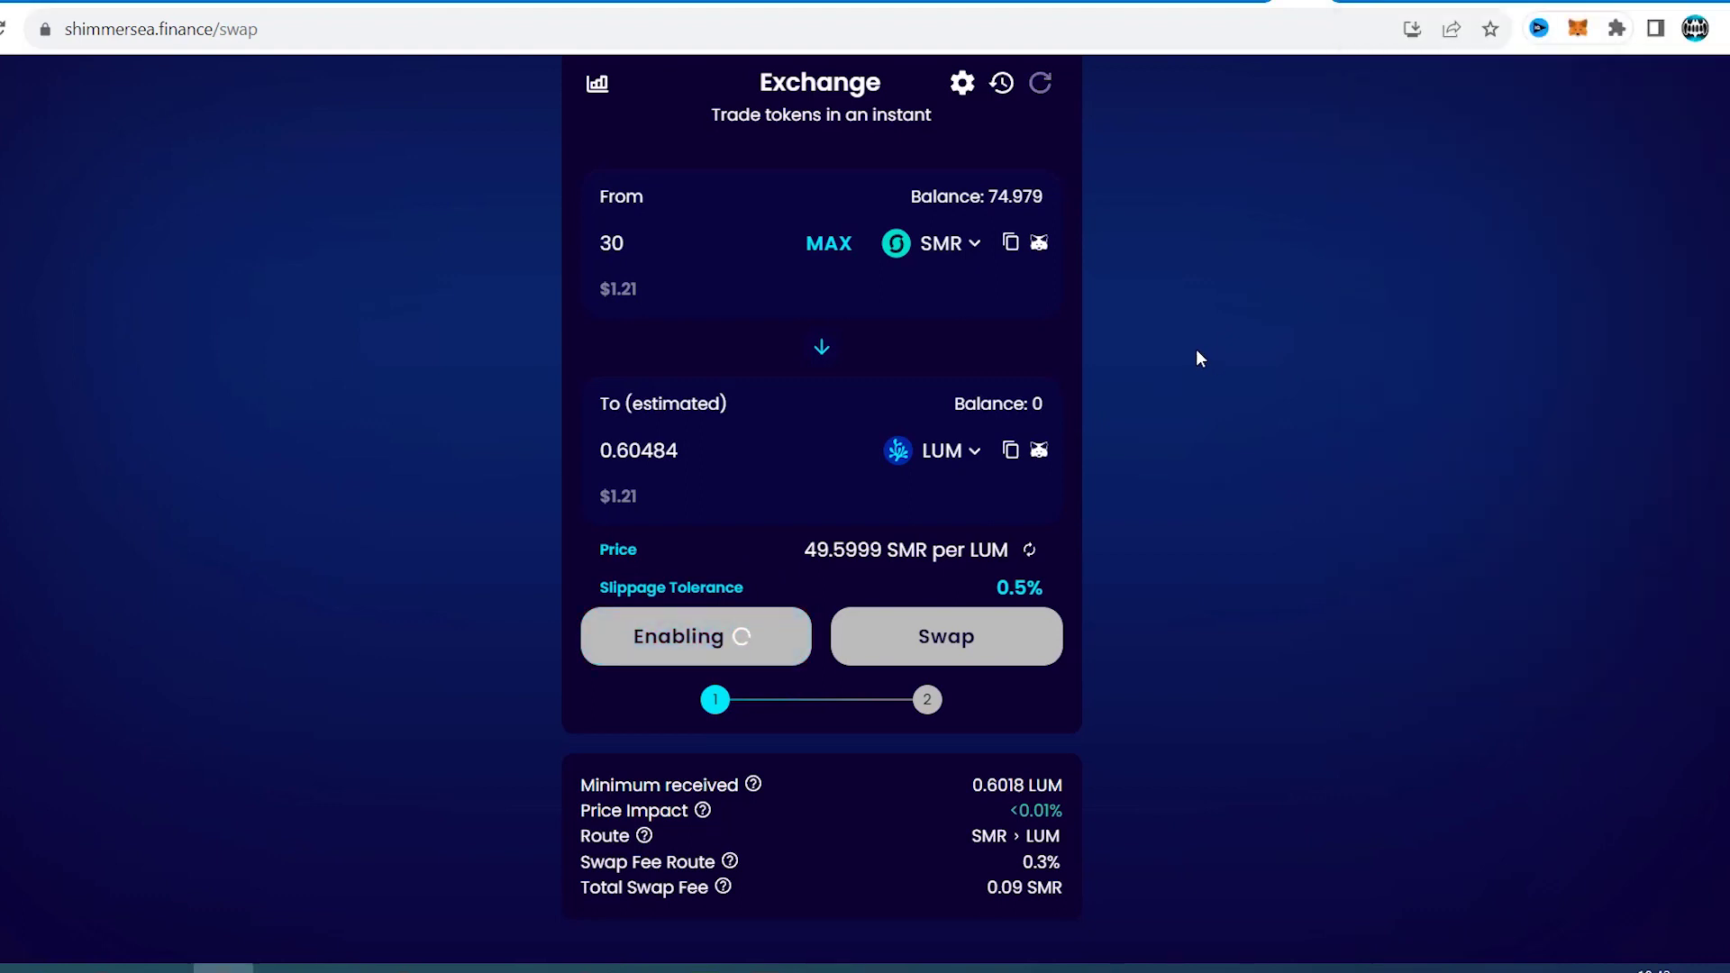
pyautogui.click(952, 651)
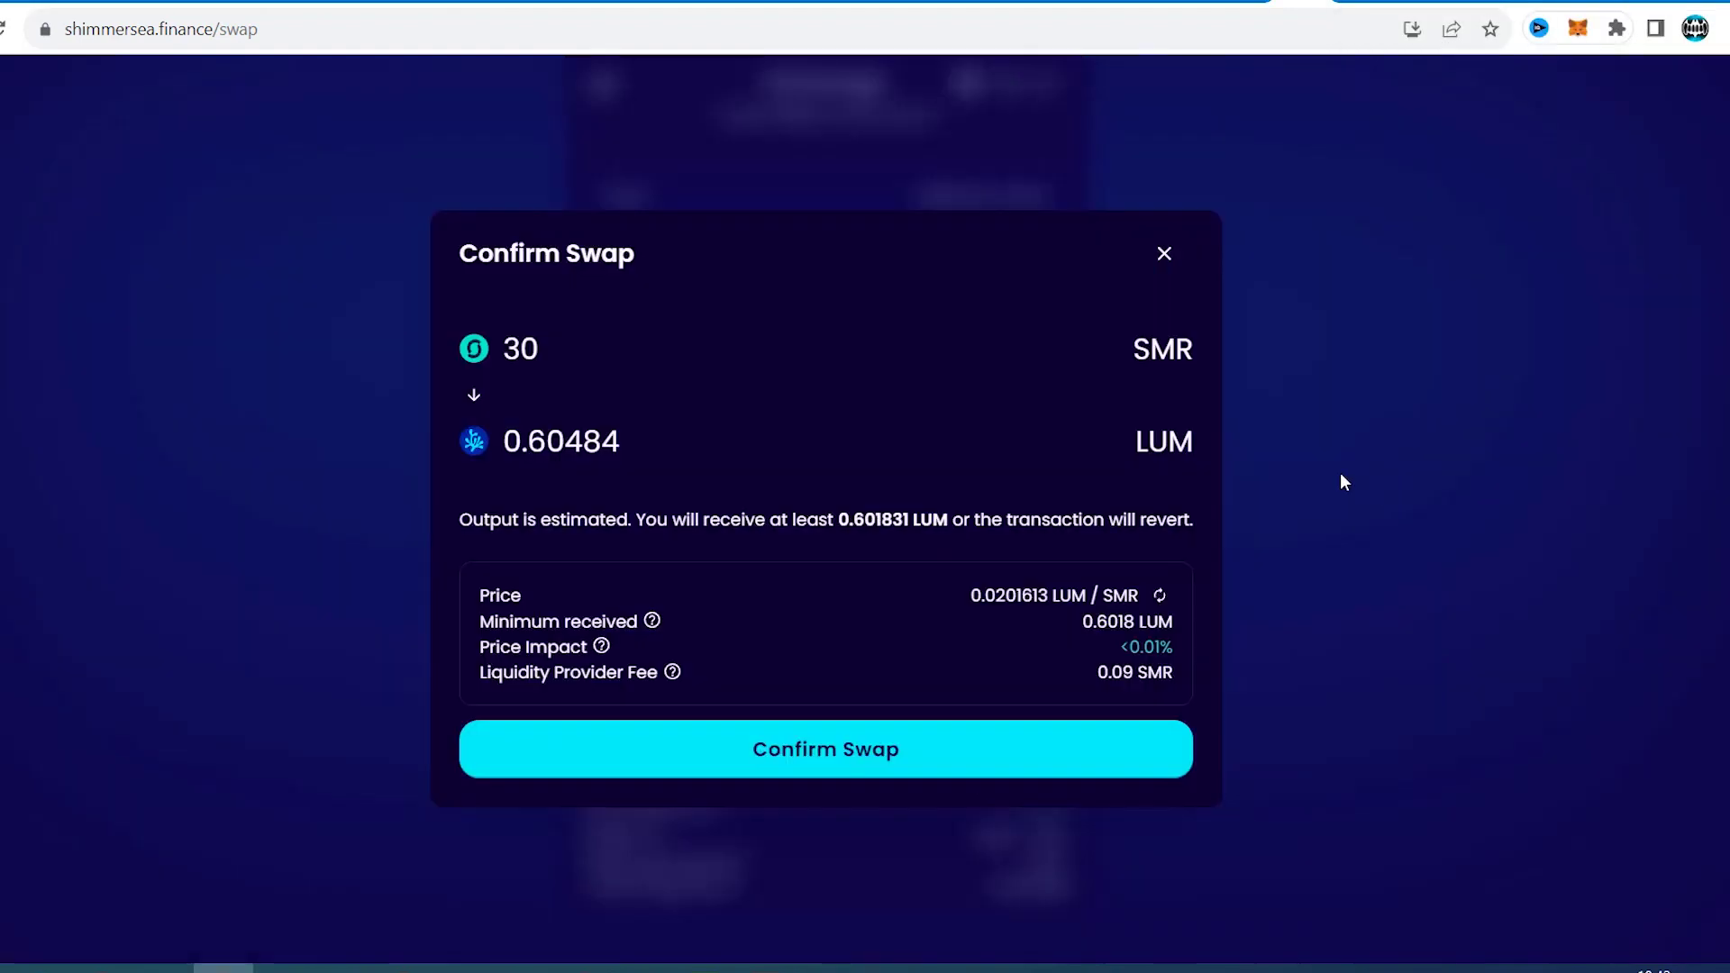
pyautogui.click(777, 762)
# Fill the SMR-LUM pool's Add Liquidity form with the full LUM balance
pyautogui.click(275, 156)
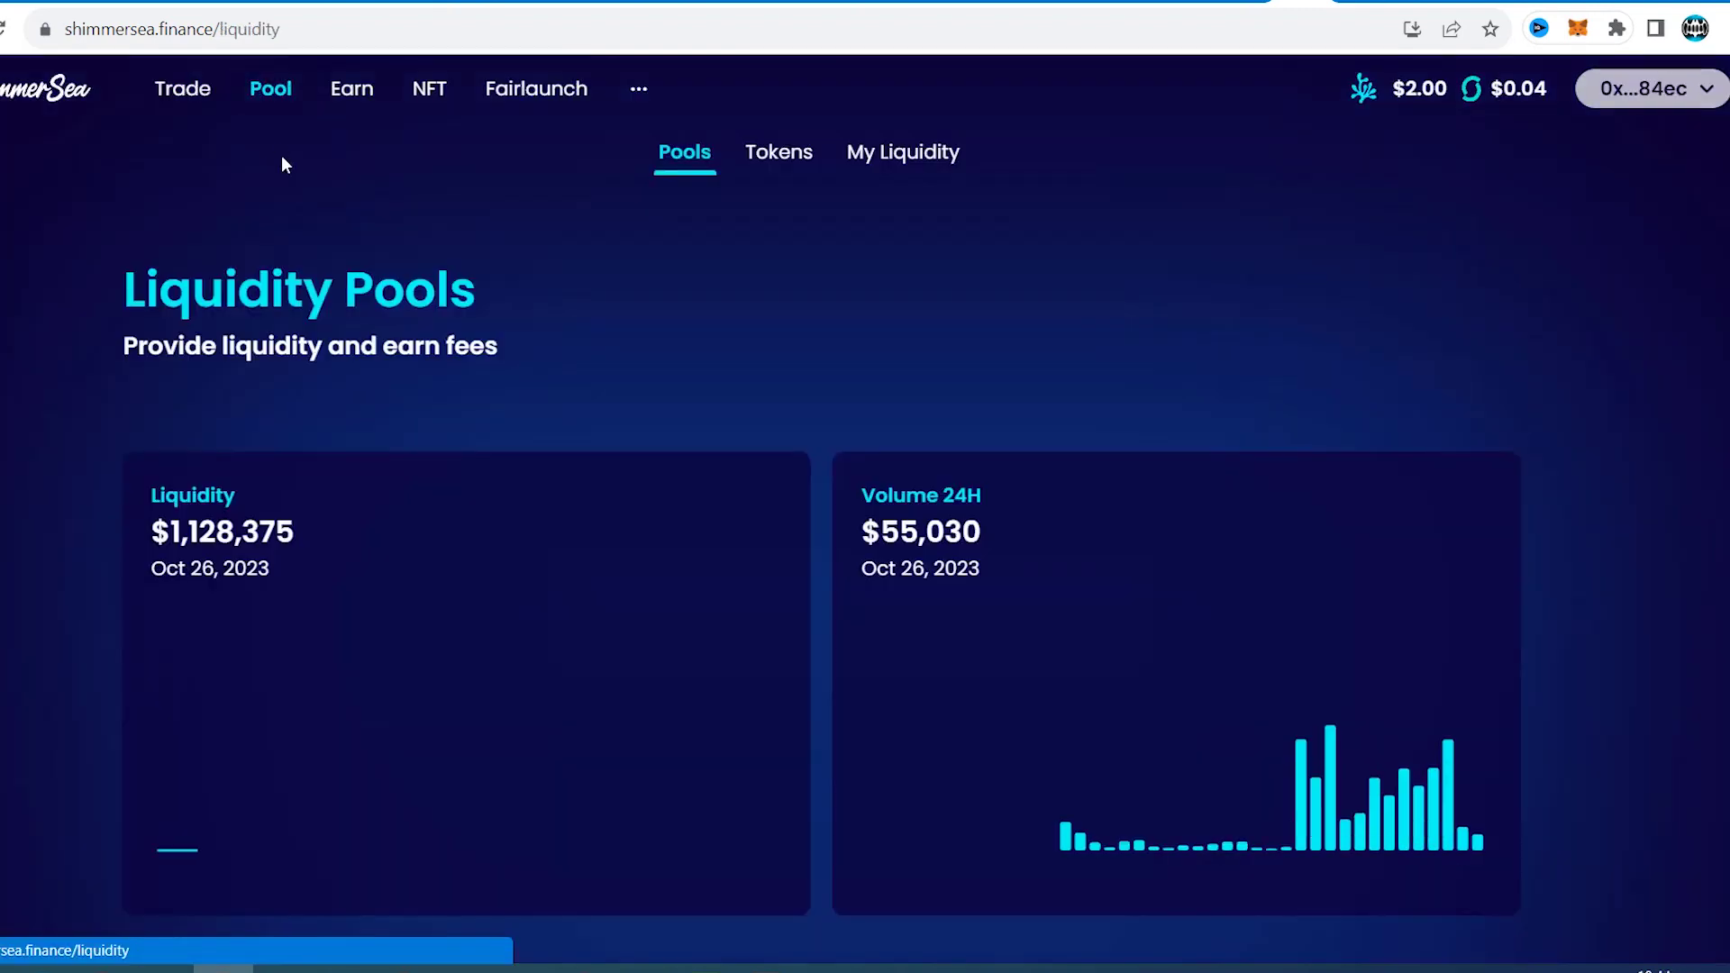
pyautogui.scroll(-5, 361, 469)
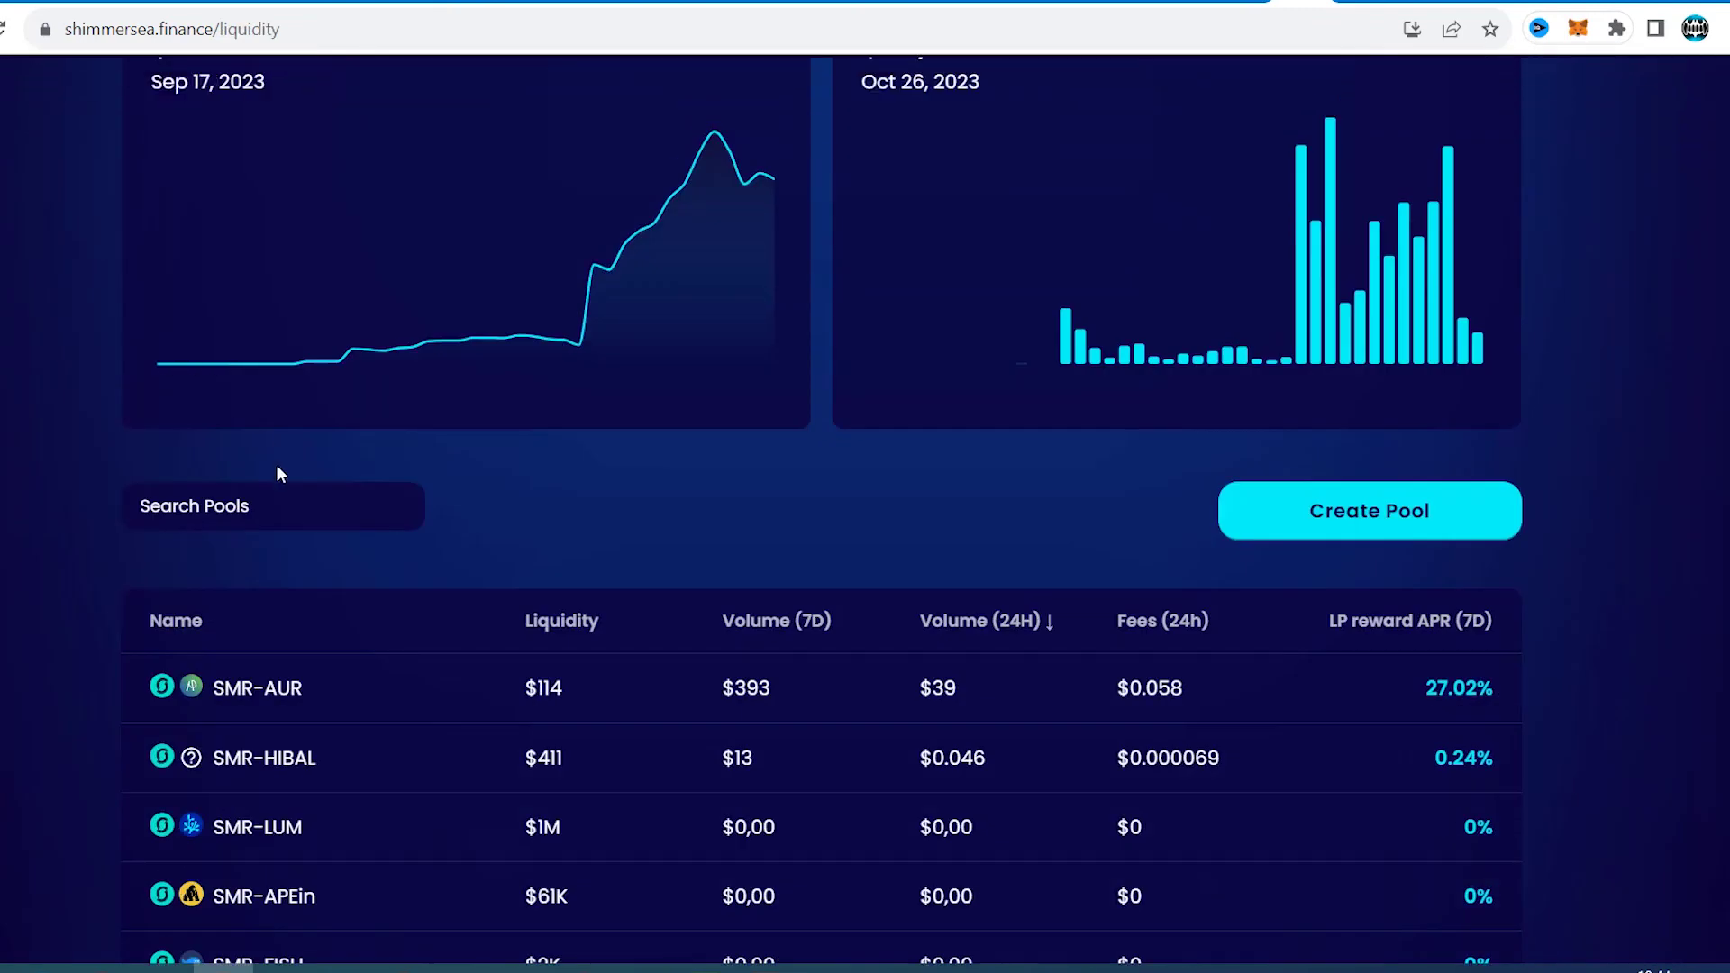
pyautogui.click(357, 694)
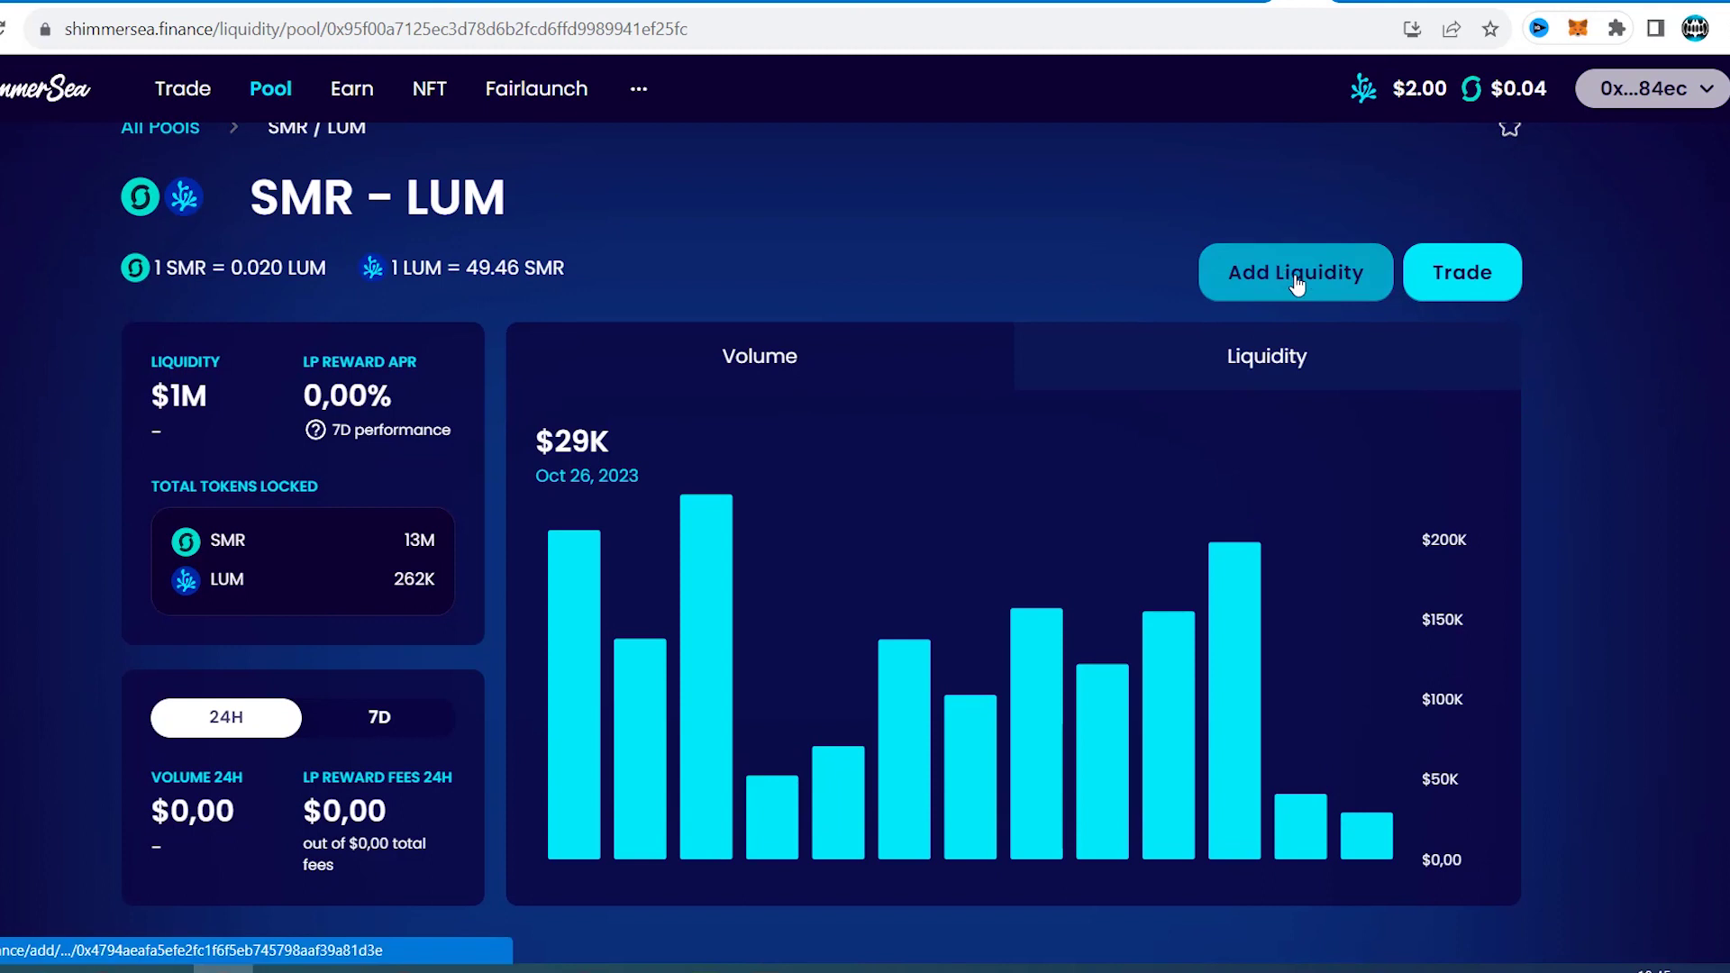
pyautogui.click(1211, 286)
pyautogui.click(1180, 524)
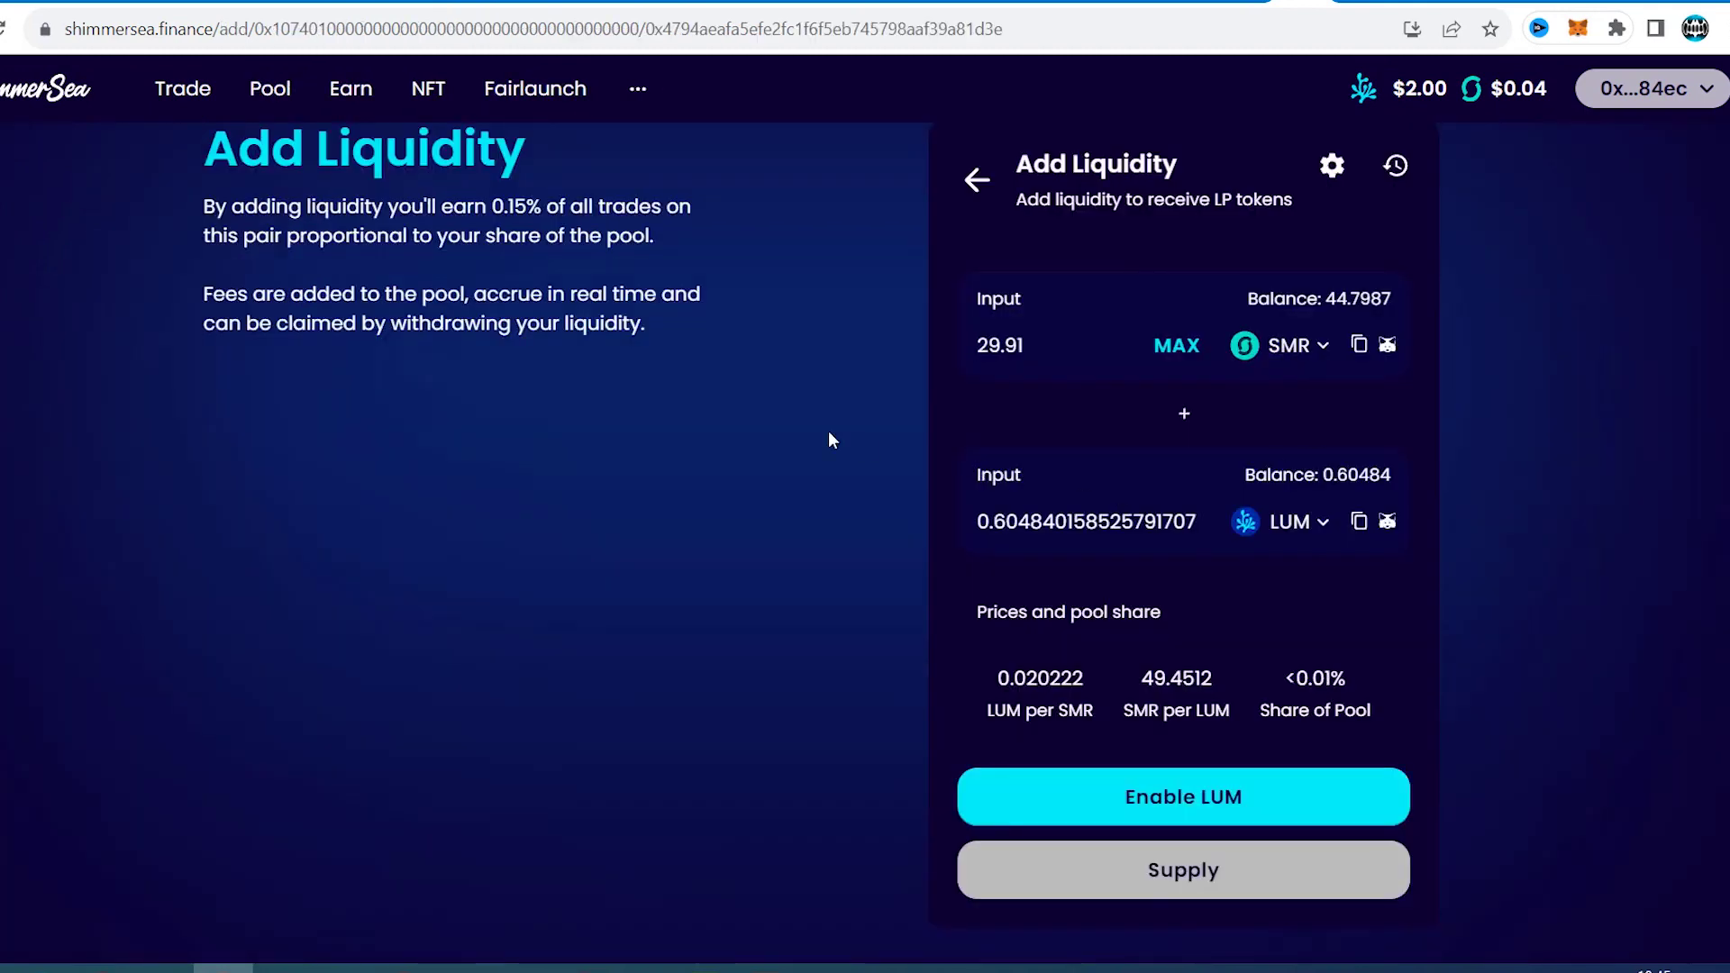
# Approve LUM spending and confirm supplying 29.91 SMR and 0.60484 LUM
pyautogui.click(1135, 816)
pyautogui.click(1657, 667)
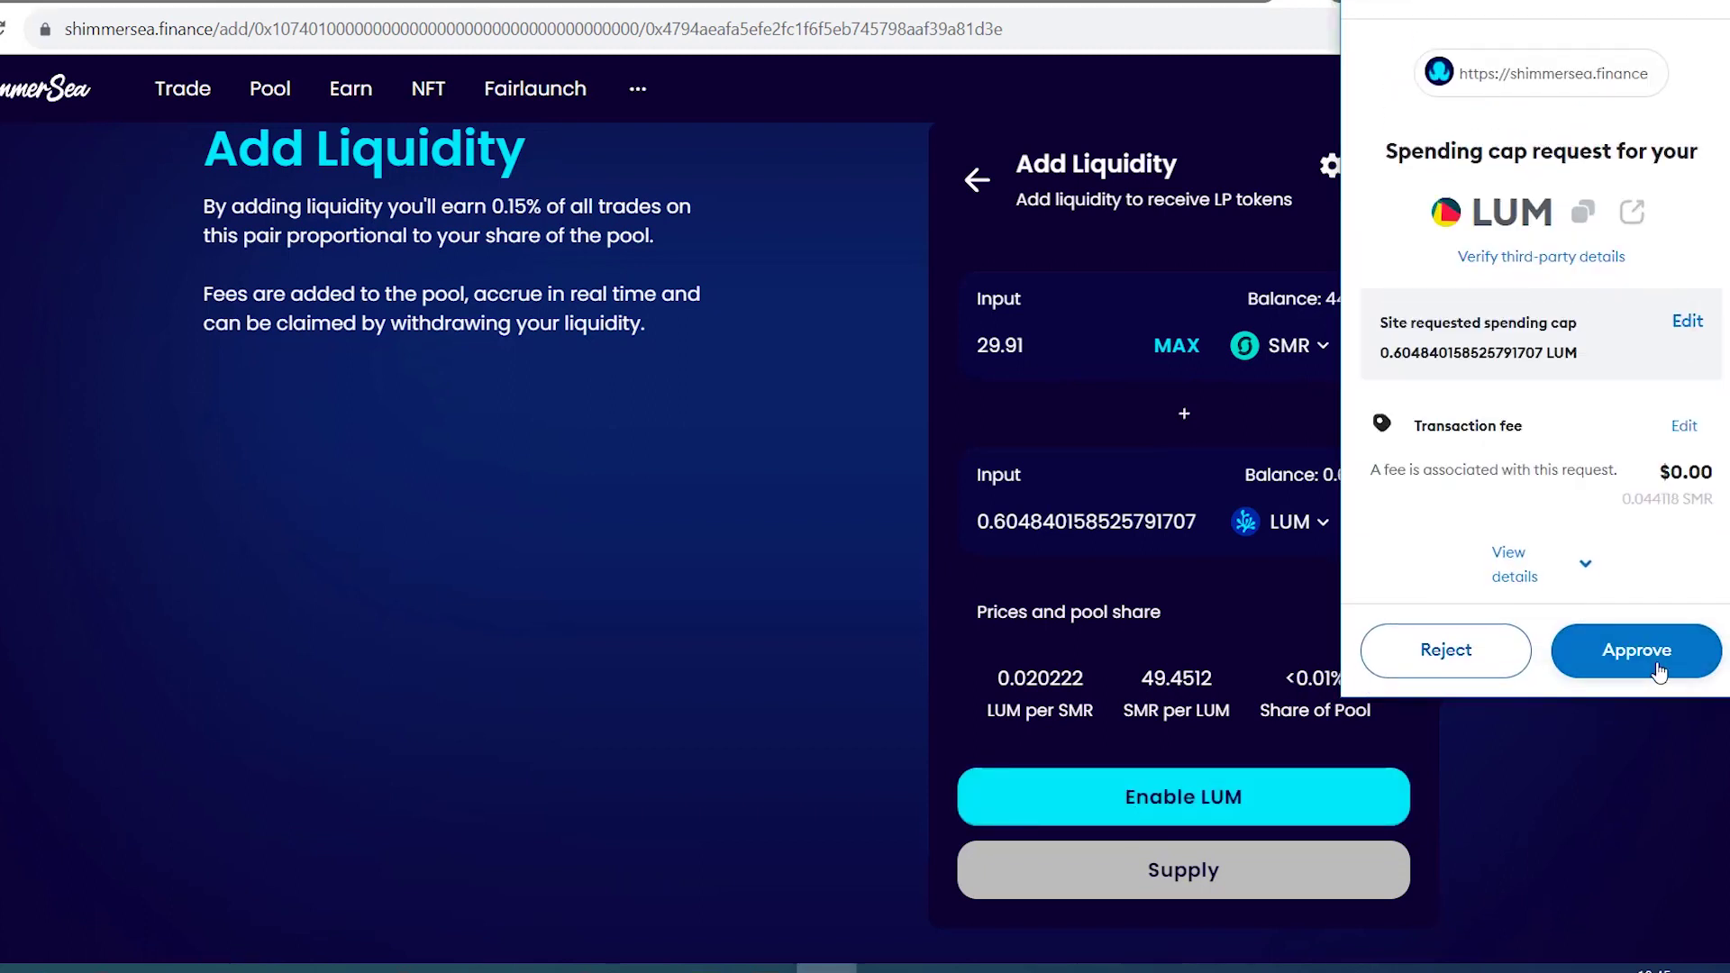
pyautogui.click(1657, 667)
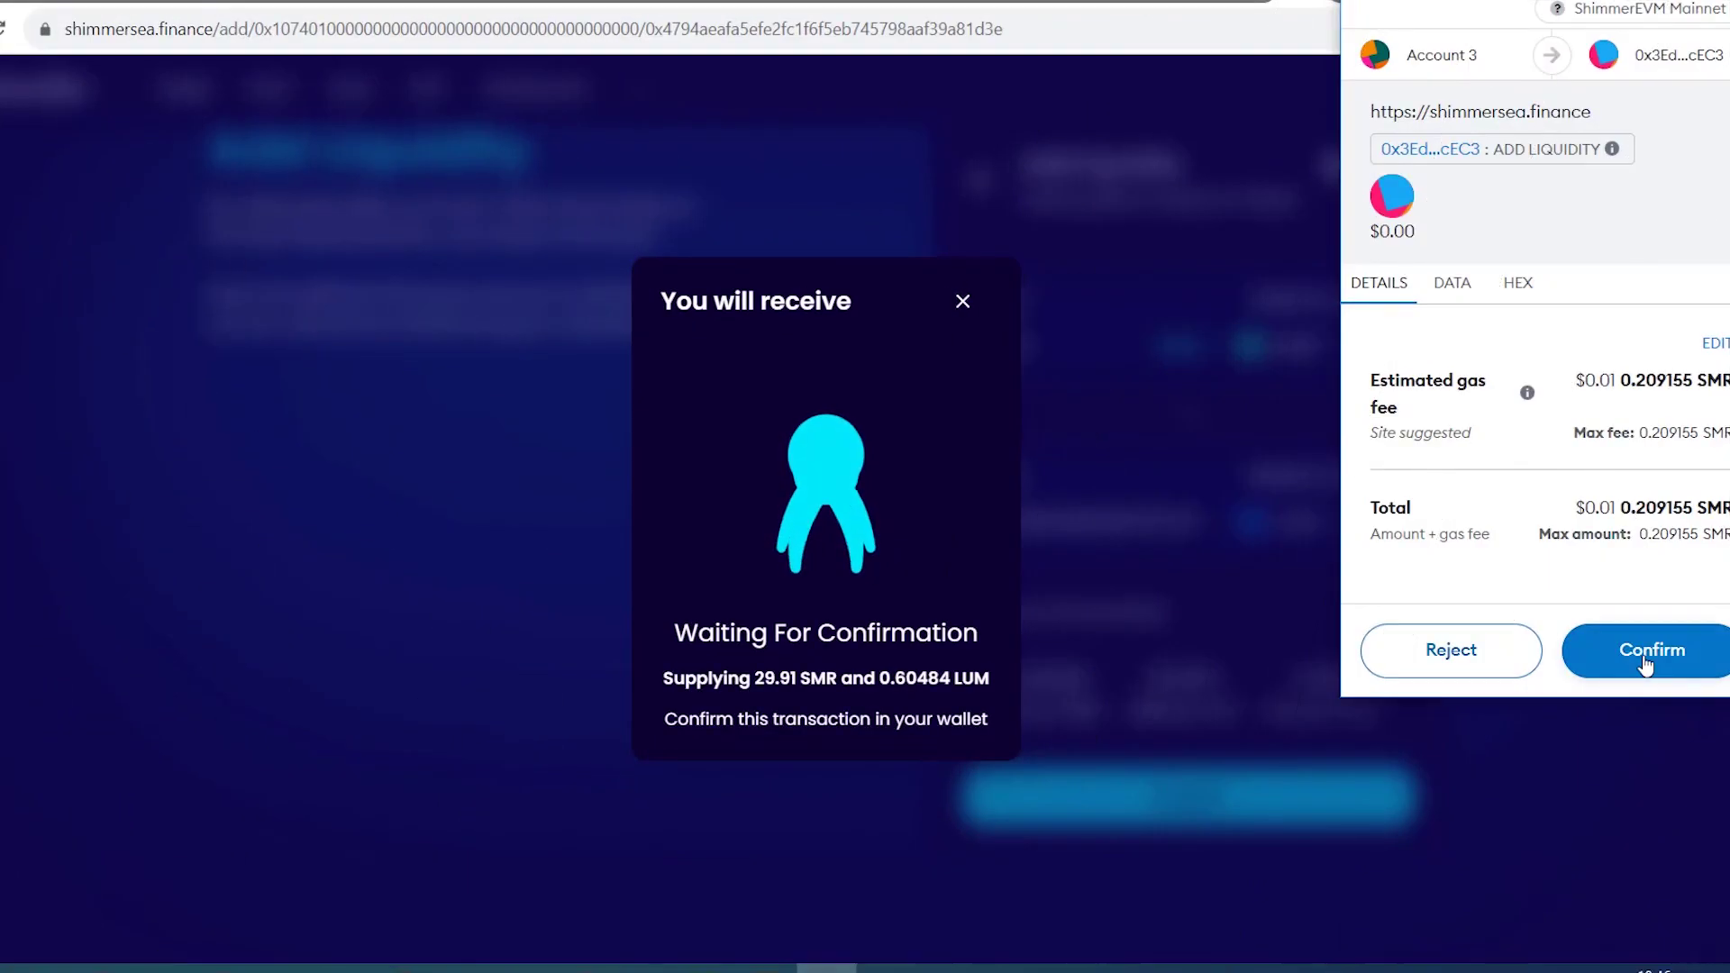
pyautogui.click(1646, 665)
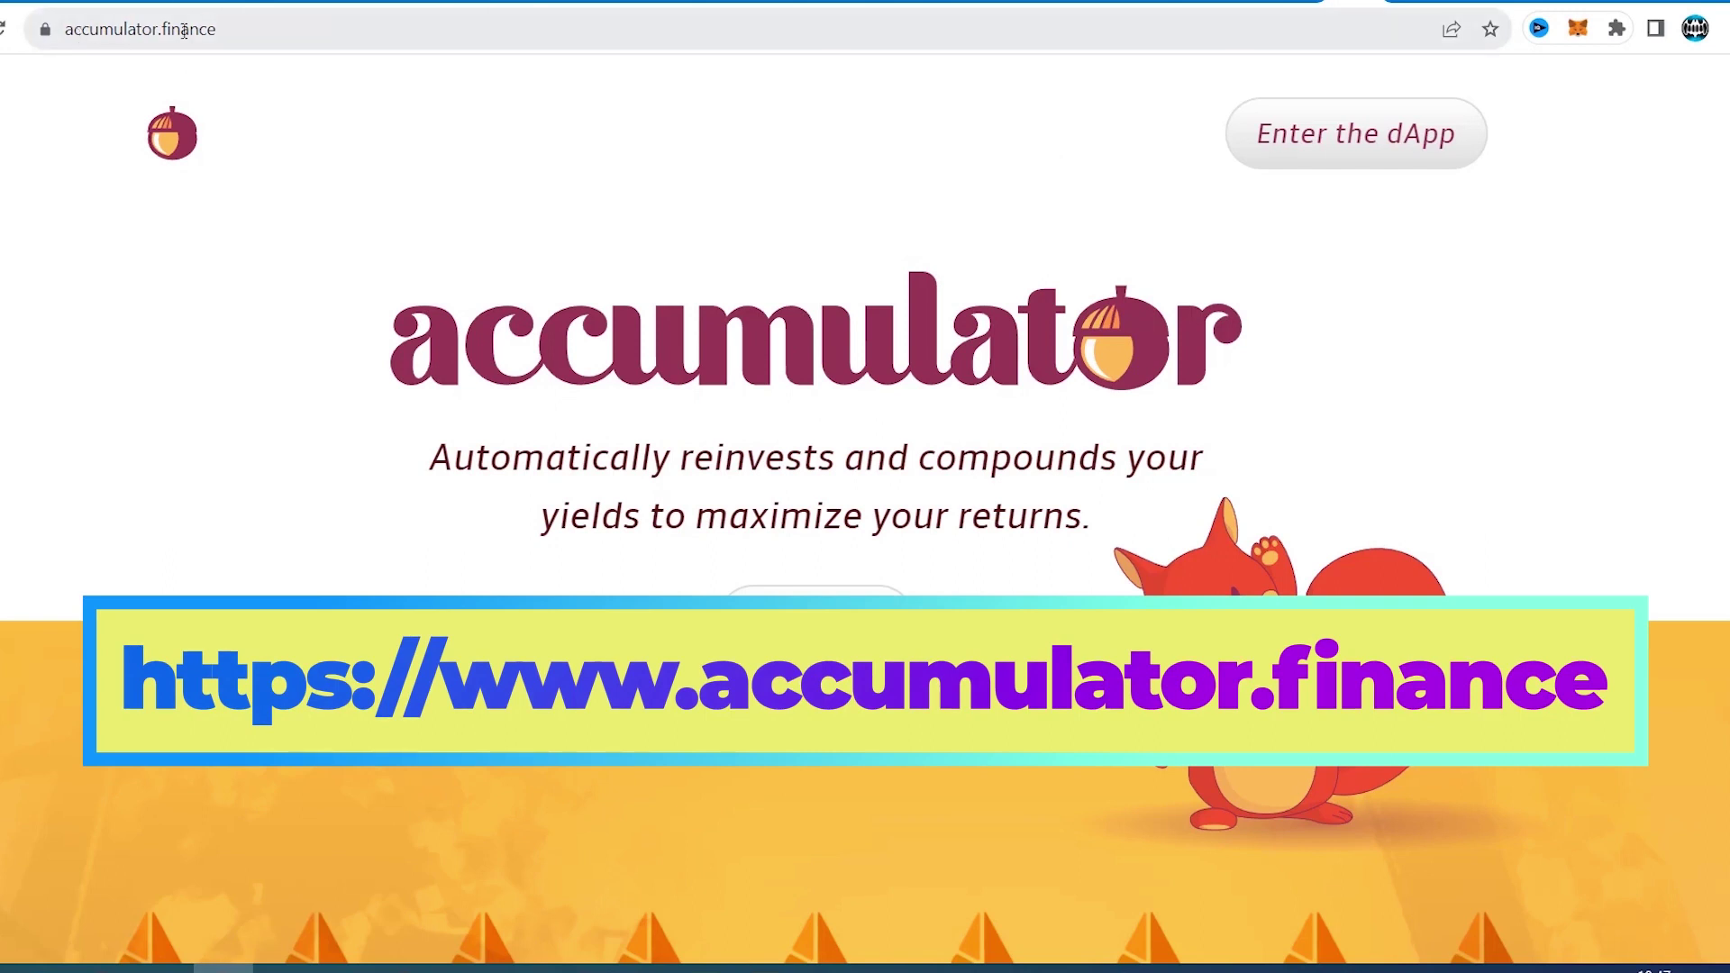
# Read Accumulator's documentation, including the fee structure and ACCU token pages
pyautogui.scroll(-2, 913, 219)
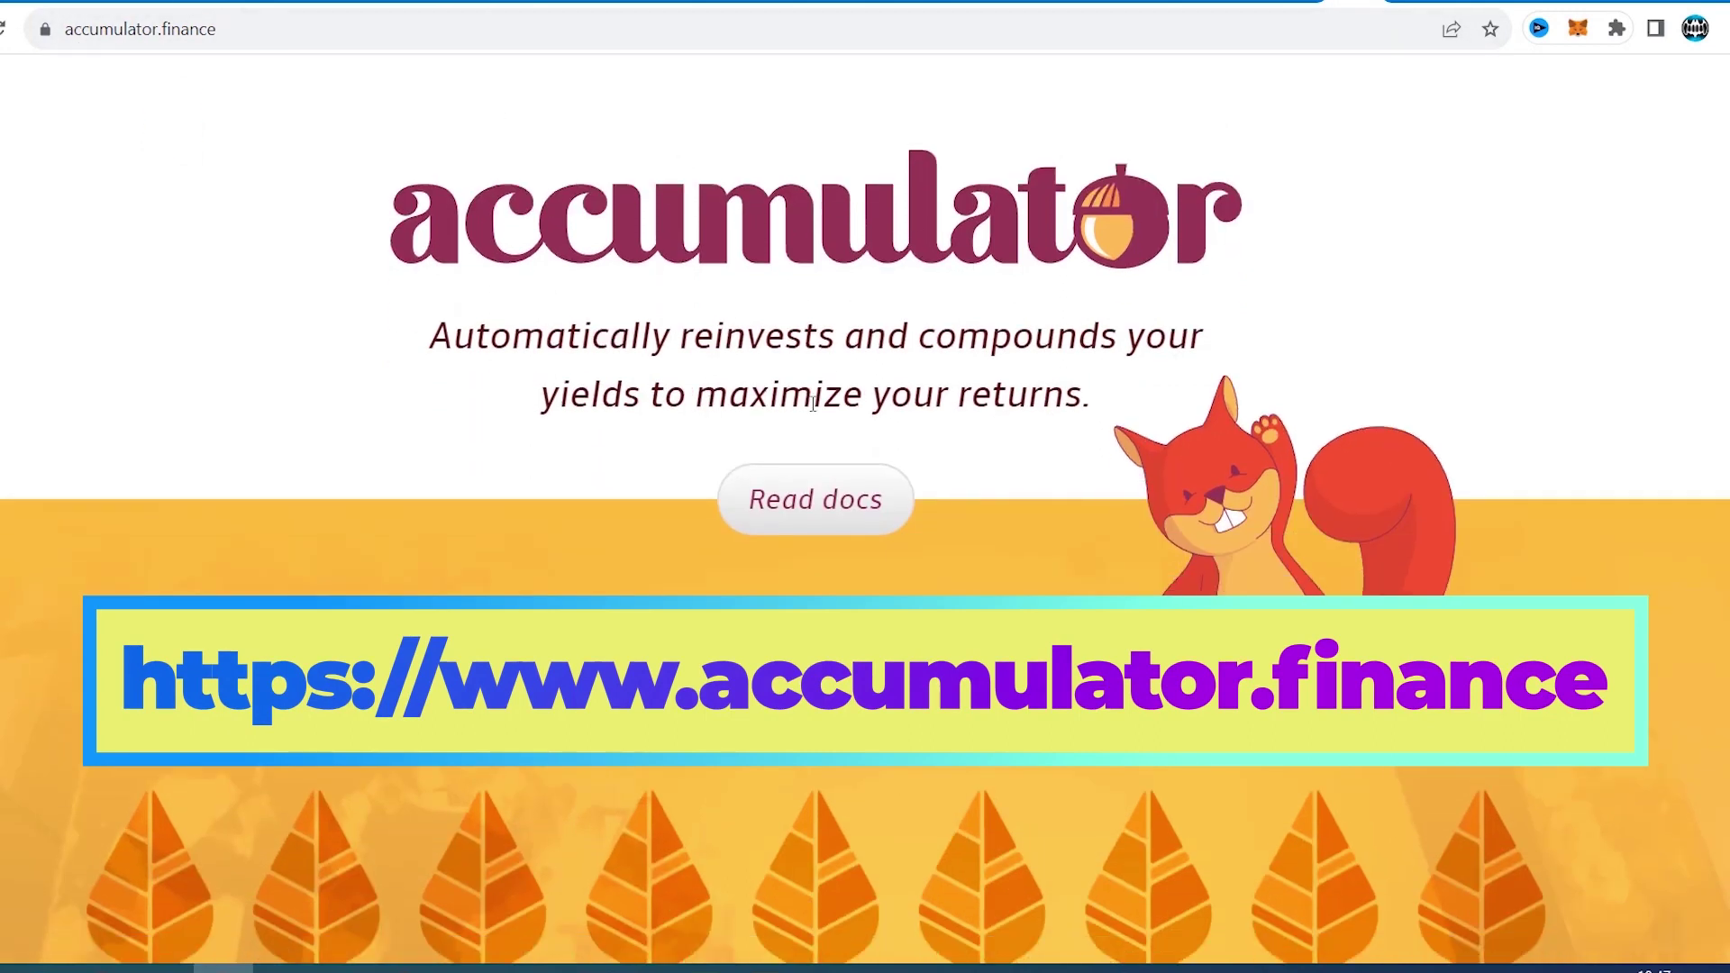
pyautogui.scroll(-2, 1001, 403)
pyautogui.click(785, 379)
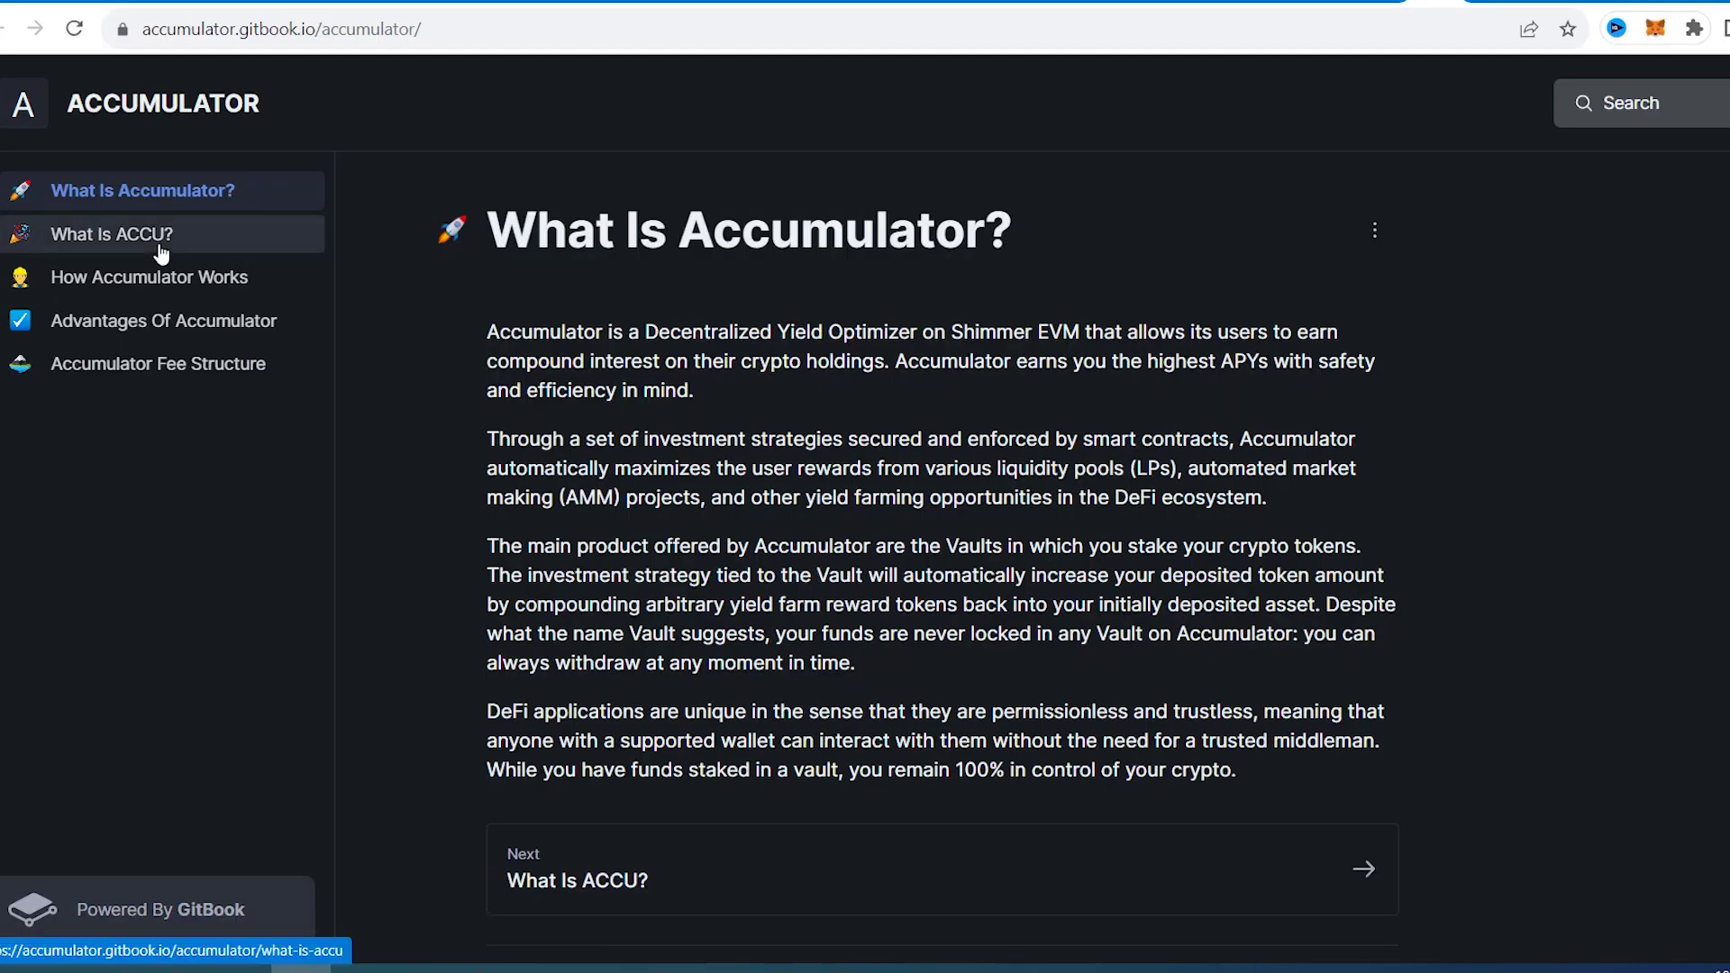
pyautogui.scroll(-2, 816, 304)
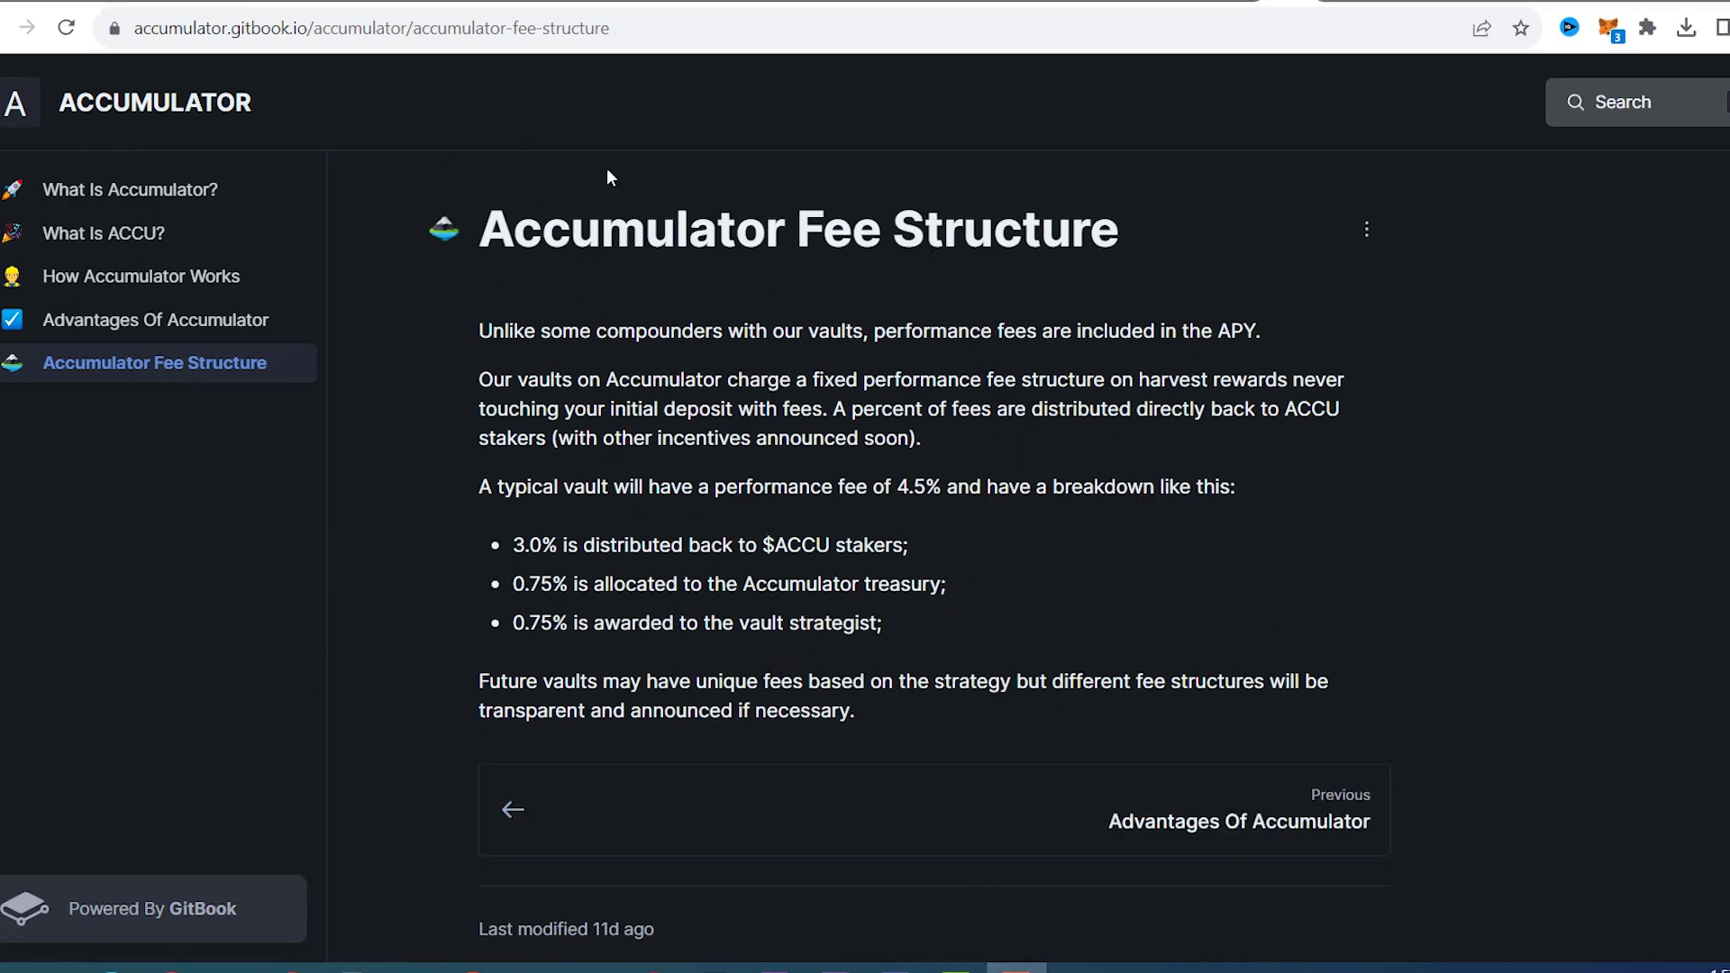
pyautogui.click(104, 232)
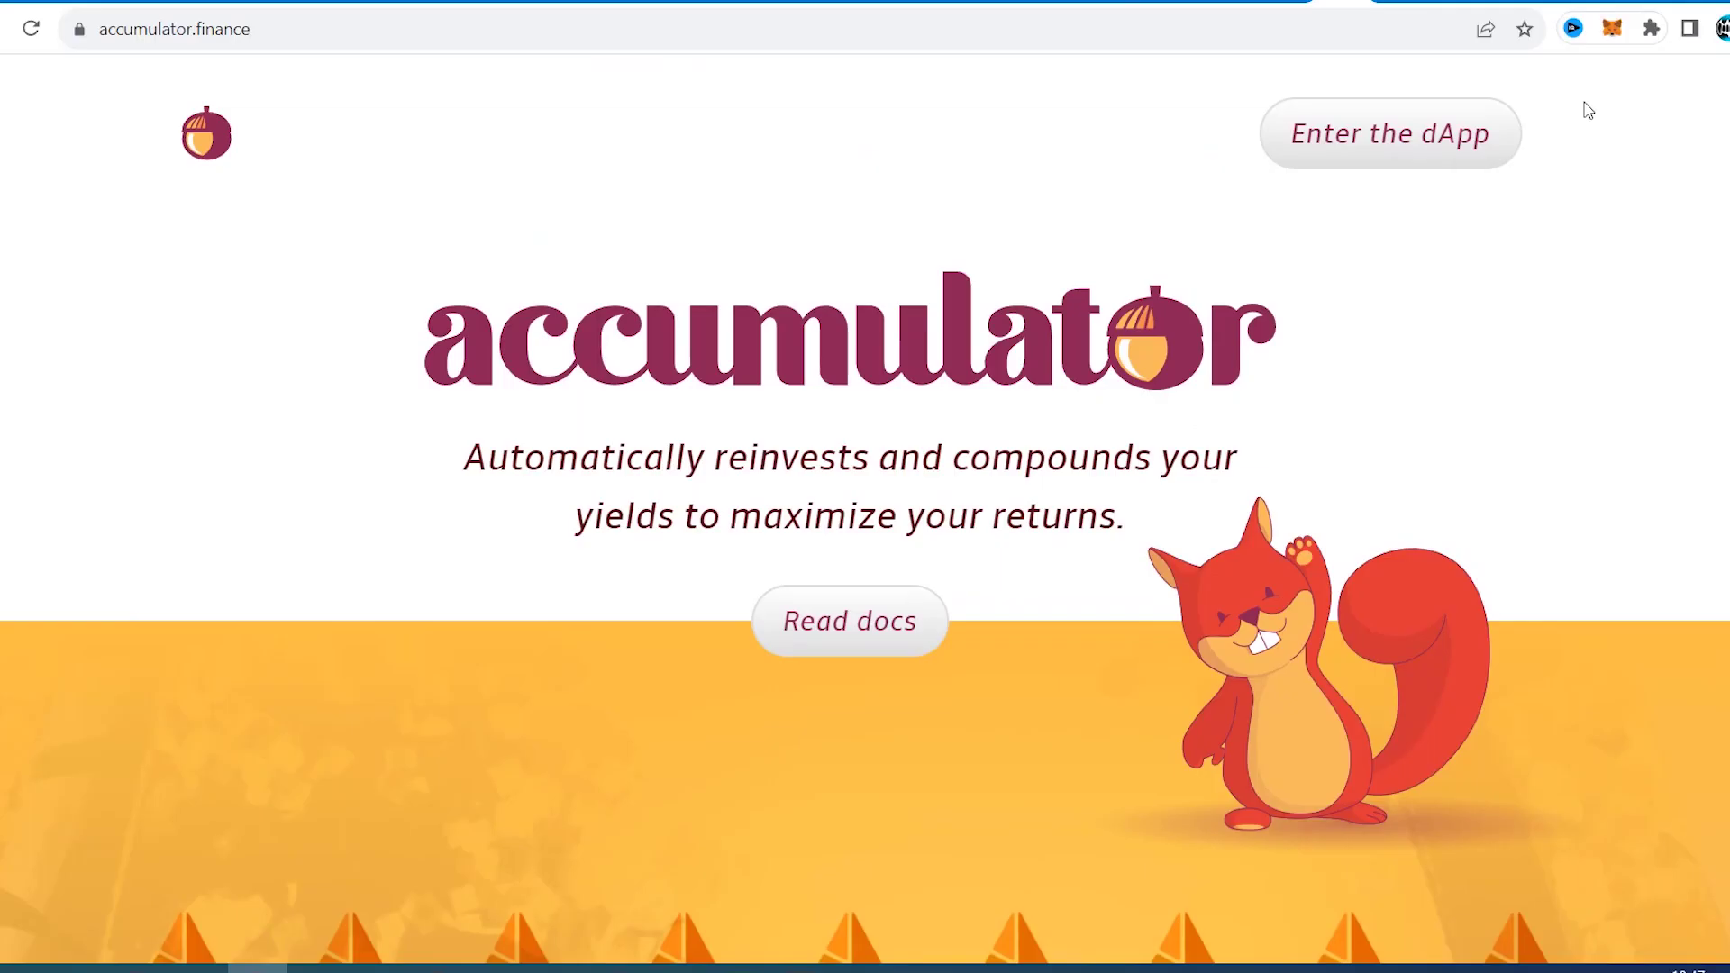
# Enter the Accumulator dApp and connect the MetaMask wallet
pyautogui.click(1410, 140)
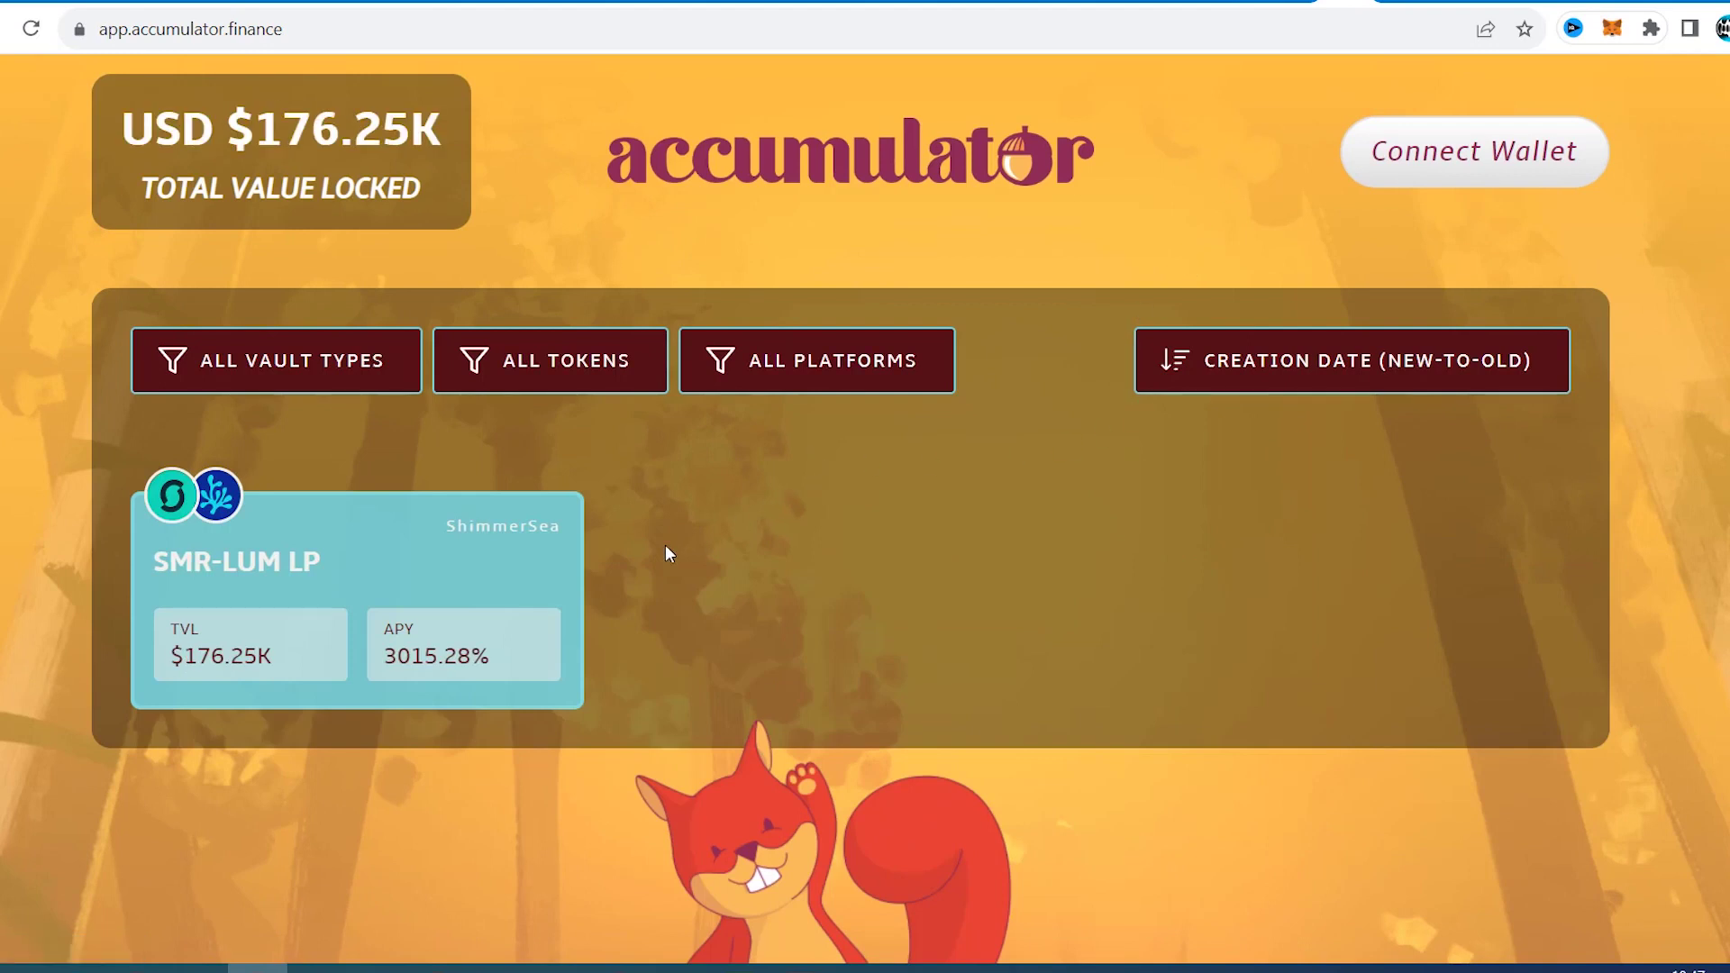
pyautogui.click(1479, 151)
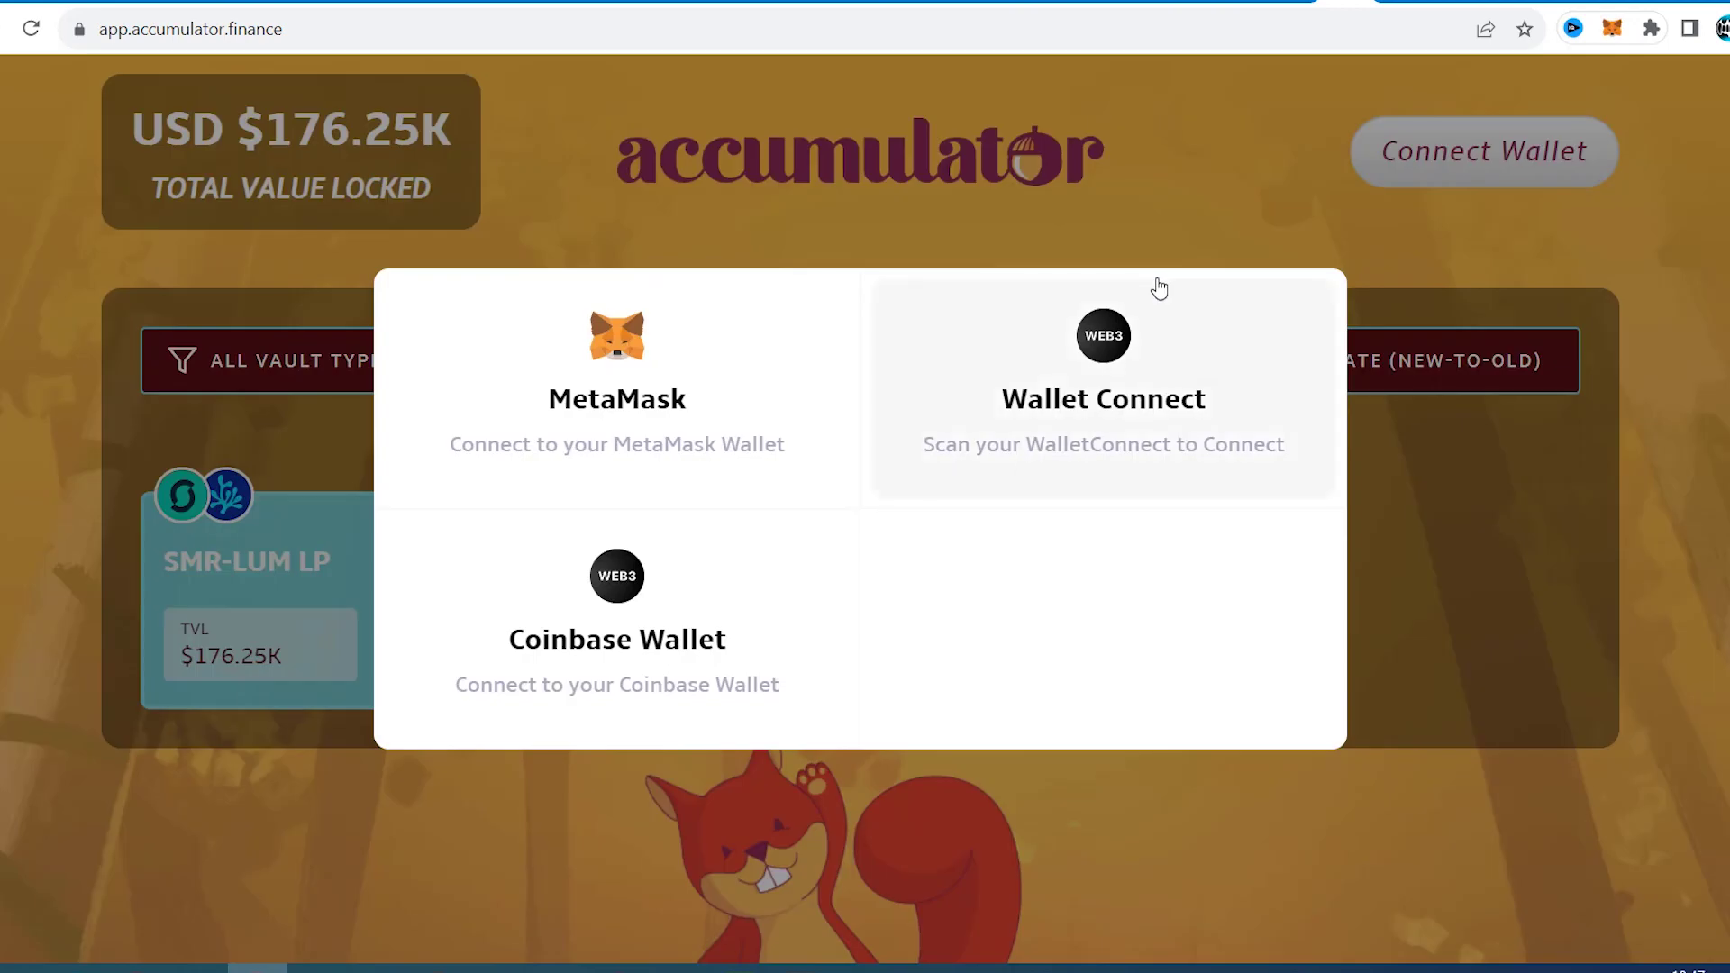
pyautogui.click(703, 374)
pyautogui.click(1687, 657)
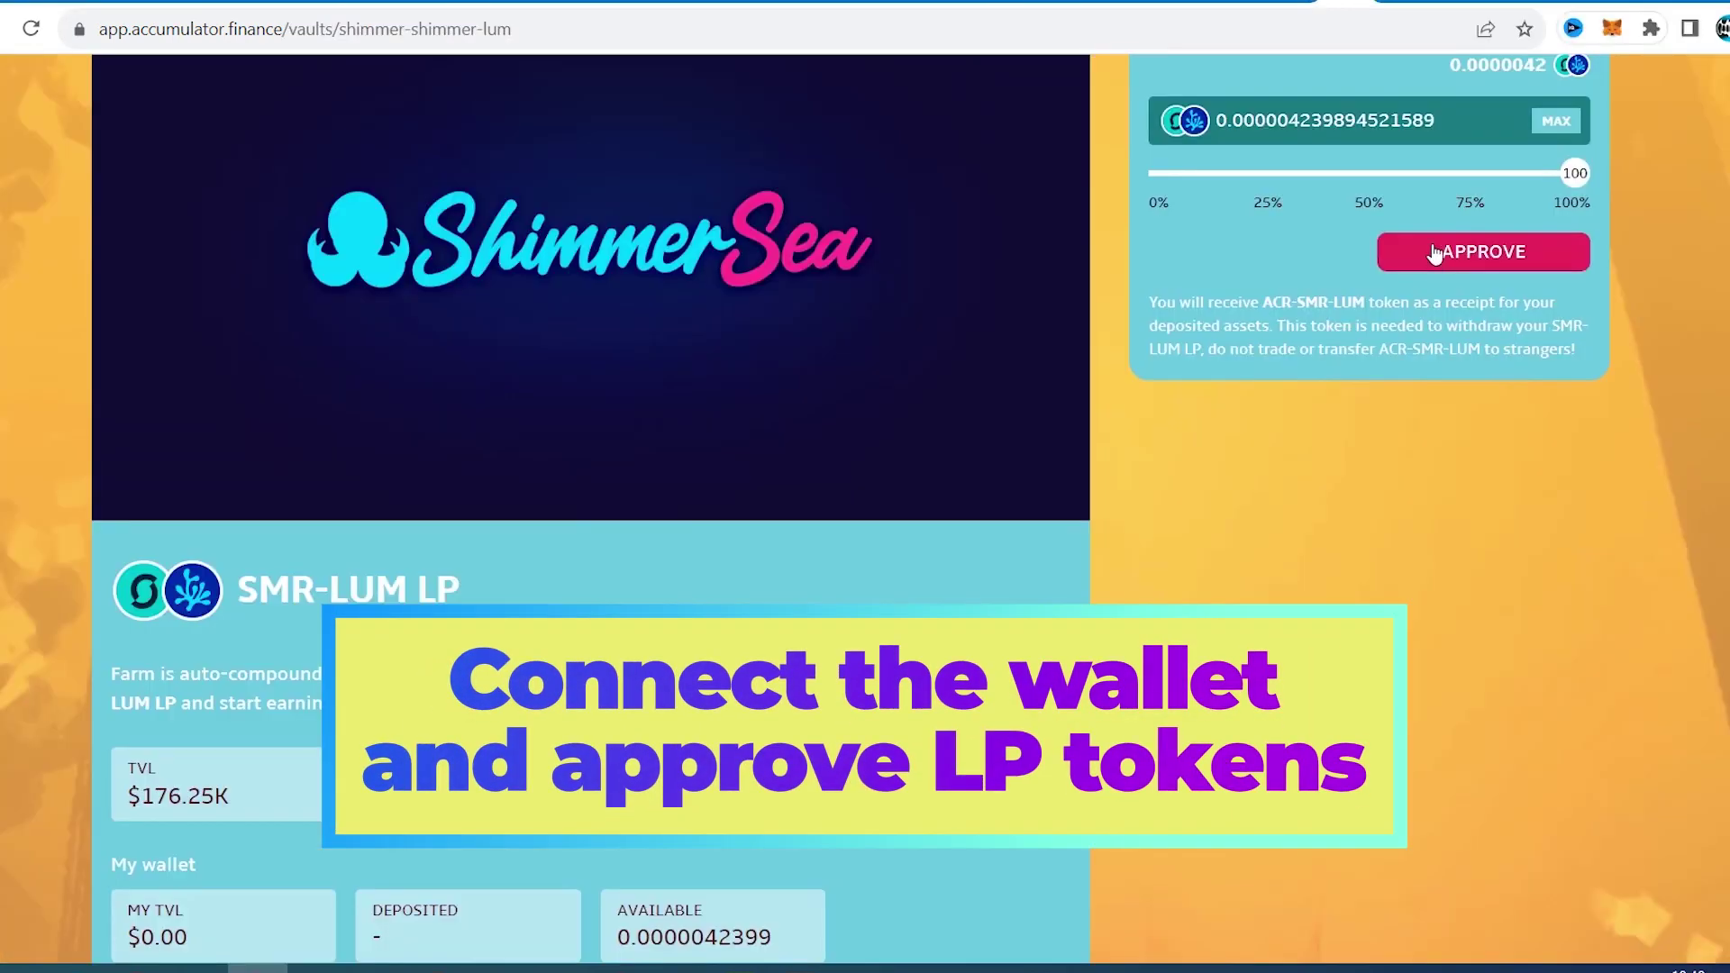
# Approve the SMR-LUM LP token and deposit the full 0.0000042399 LP into the vault
pyautogui.click(1434, 254)
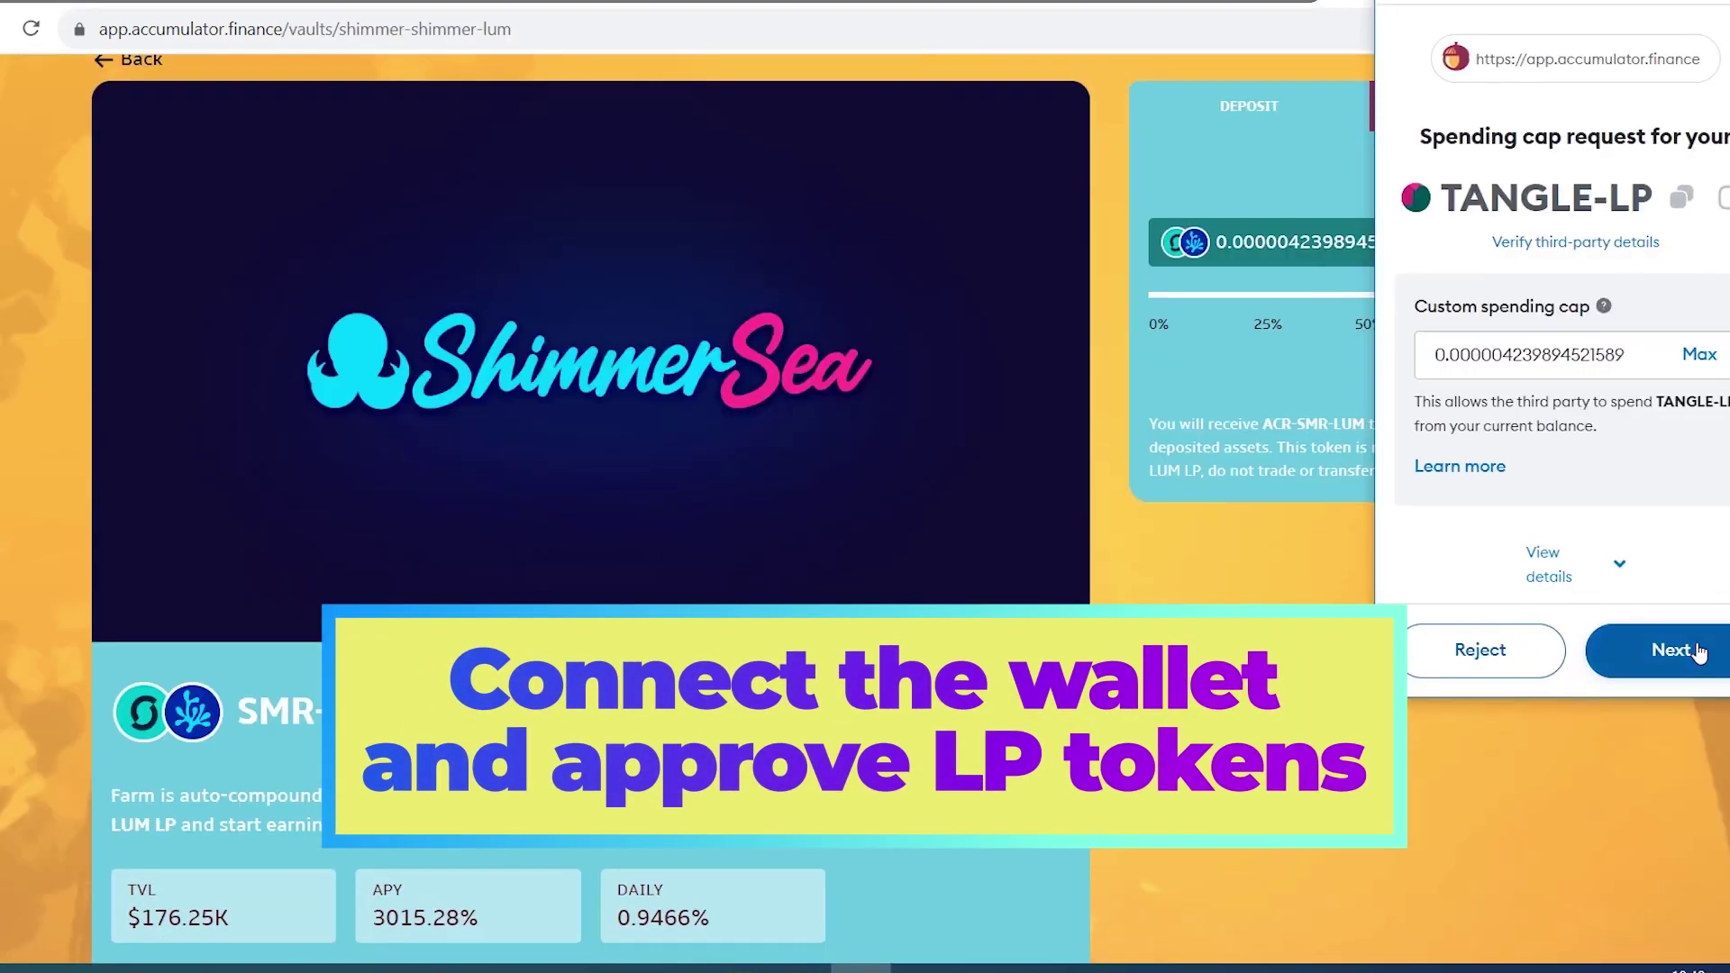
pyautogui.click(1687, 654)
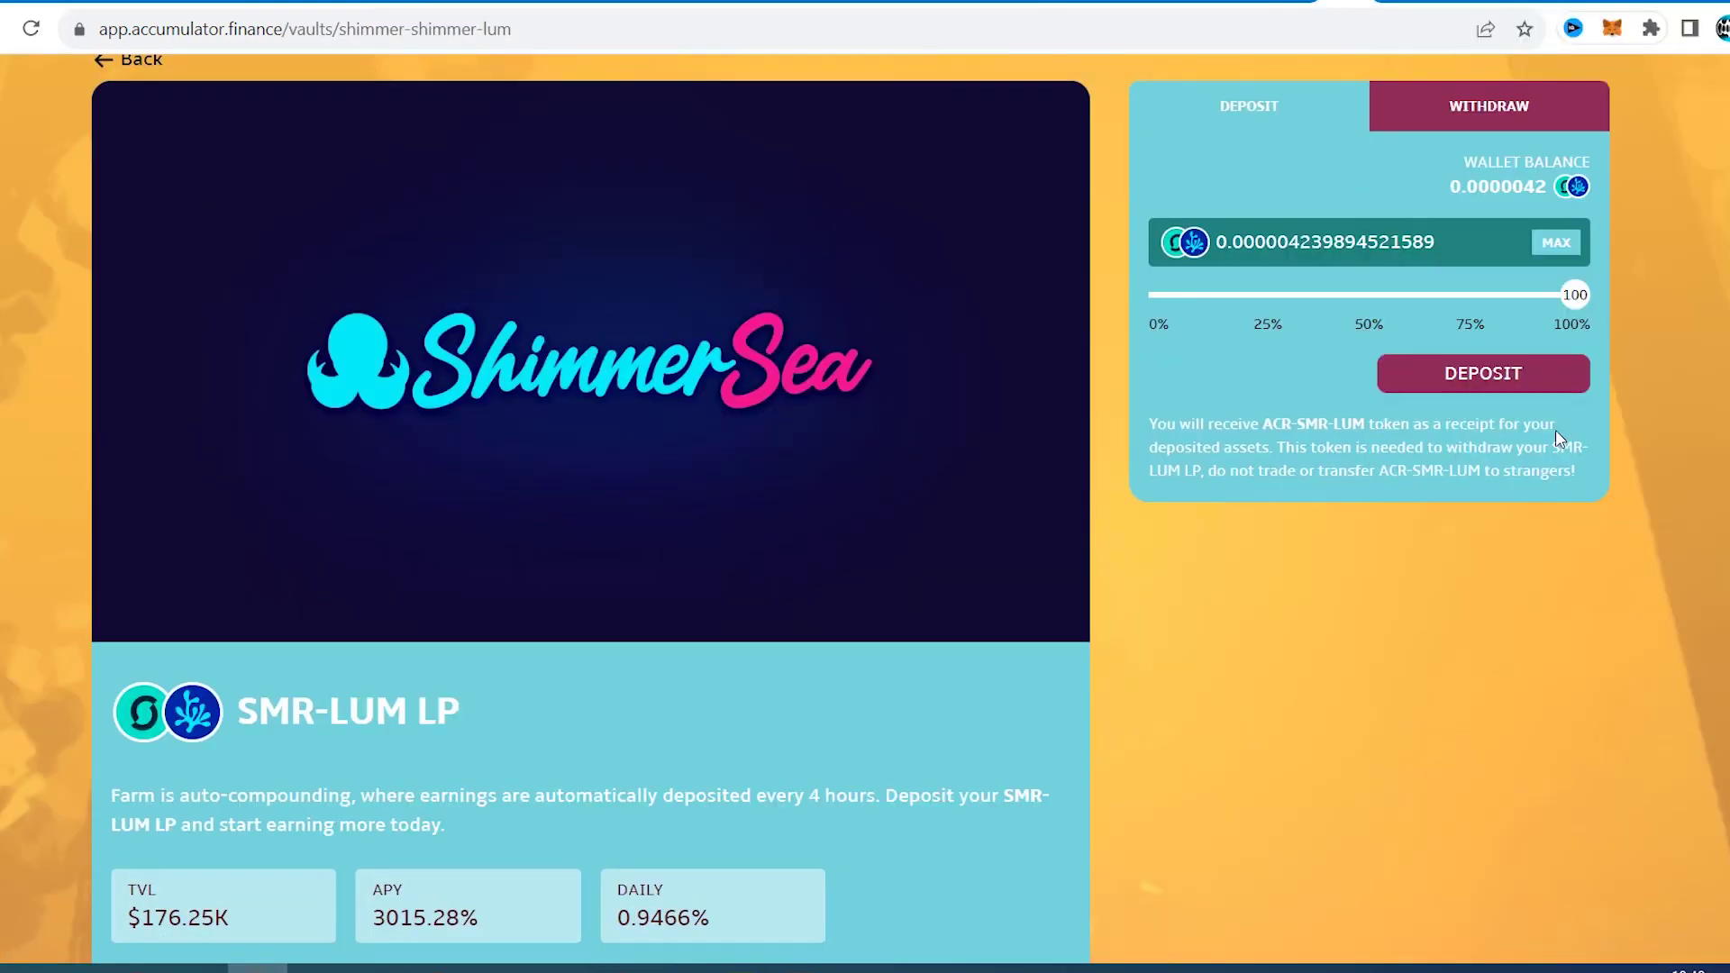
pyautogui.click(1481, 371)
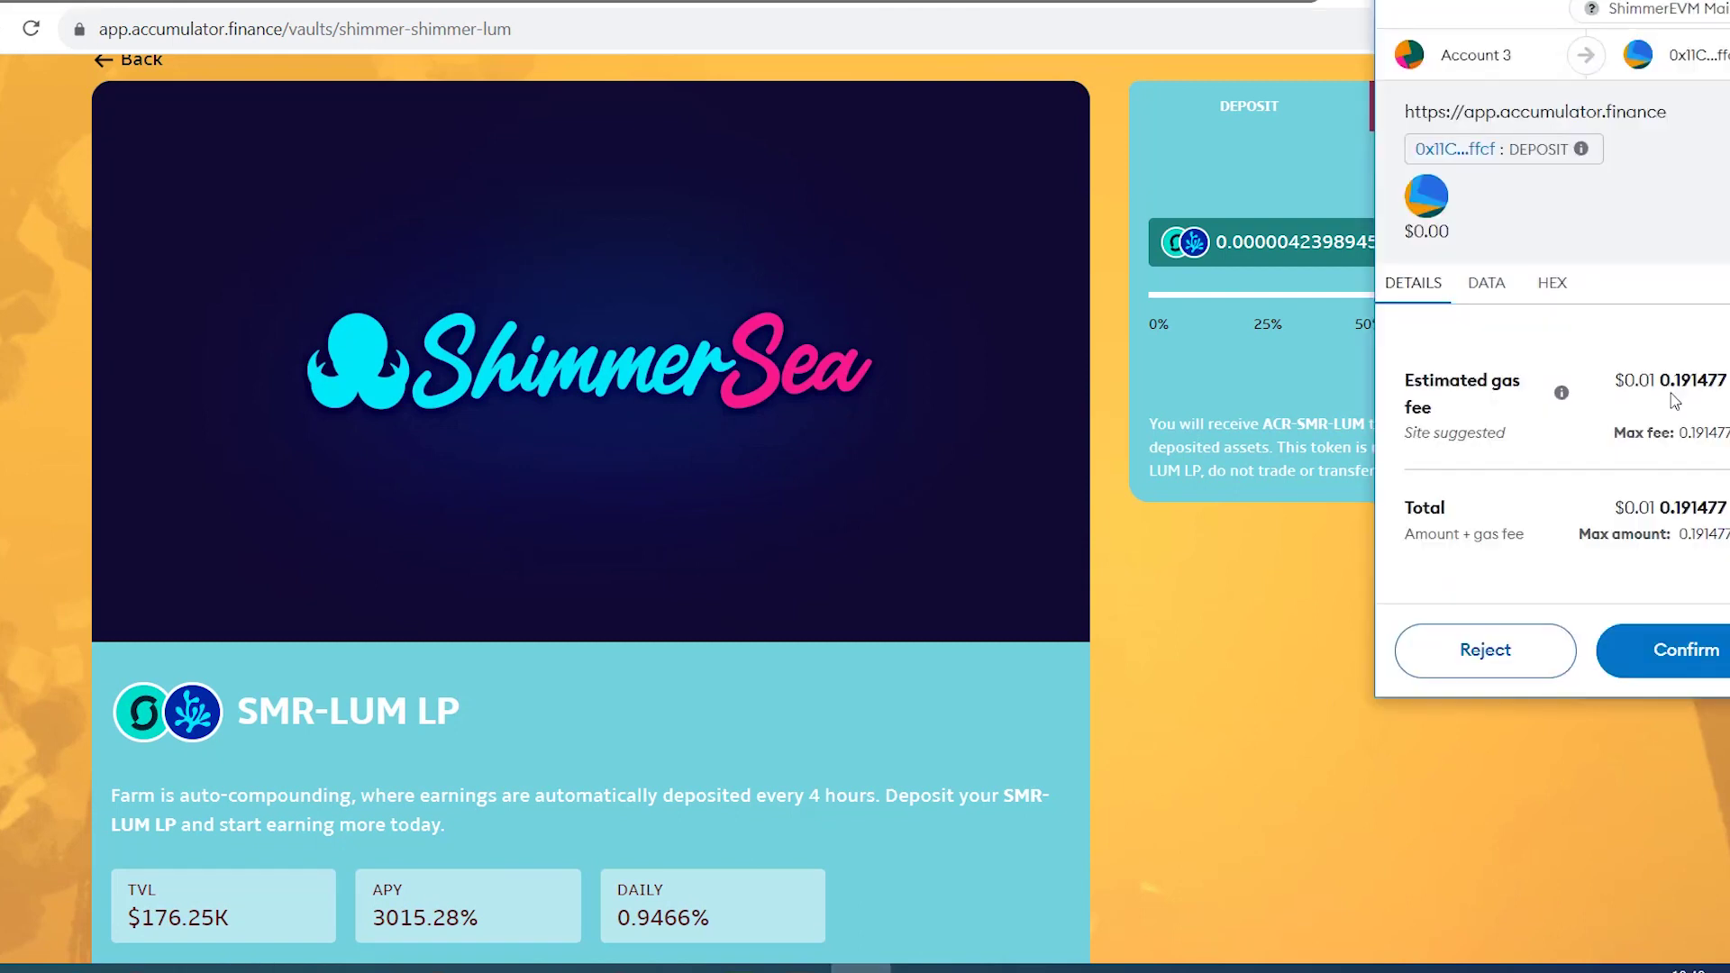
pyautogui.click(1686, 650)
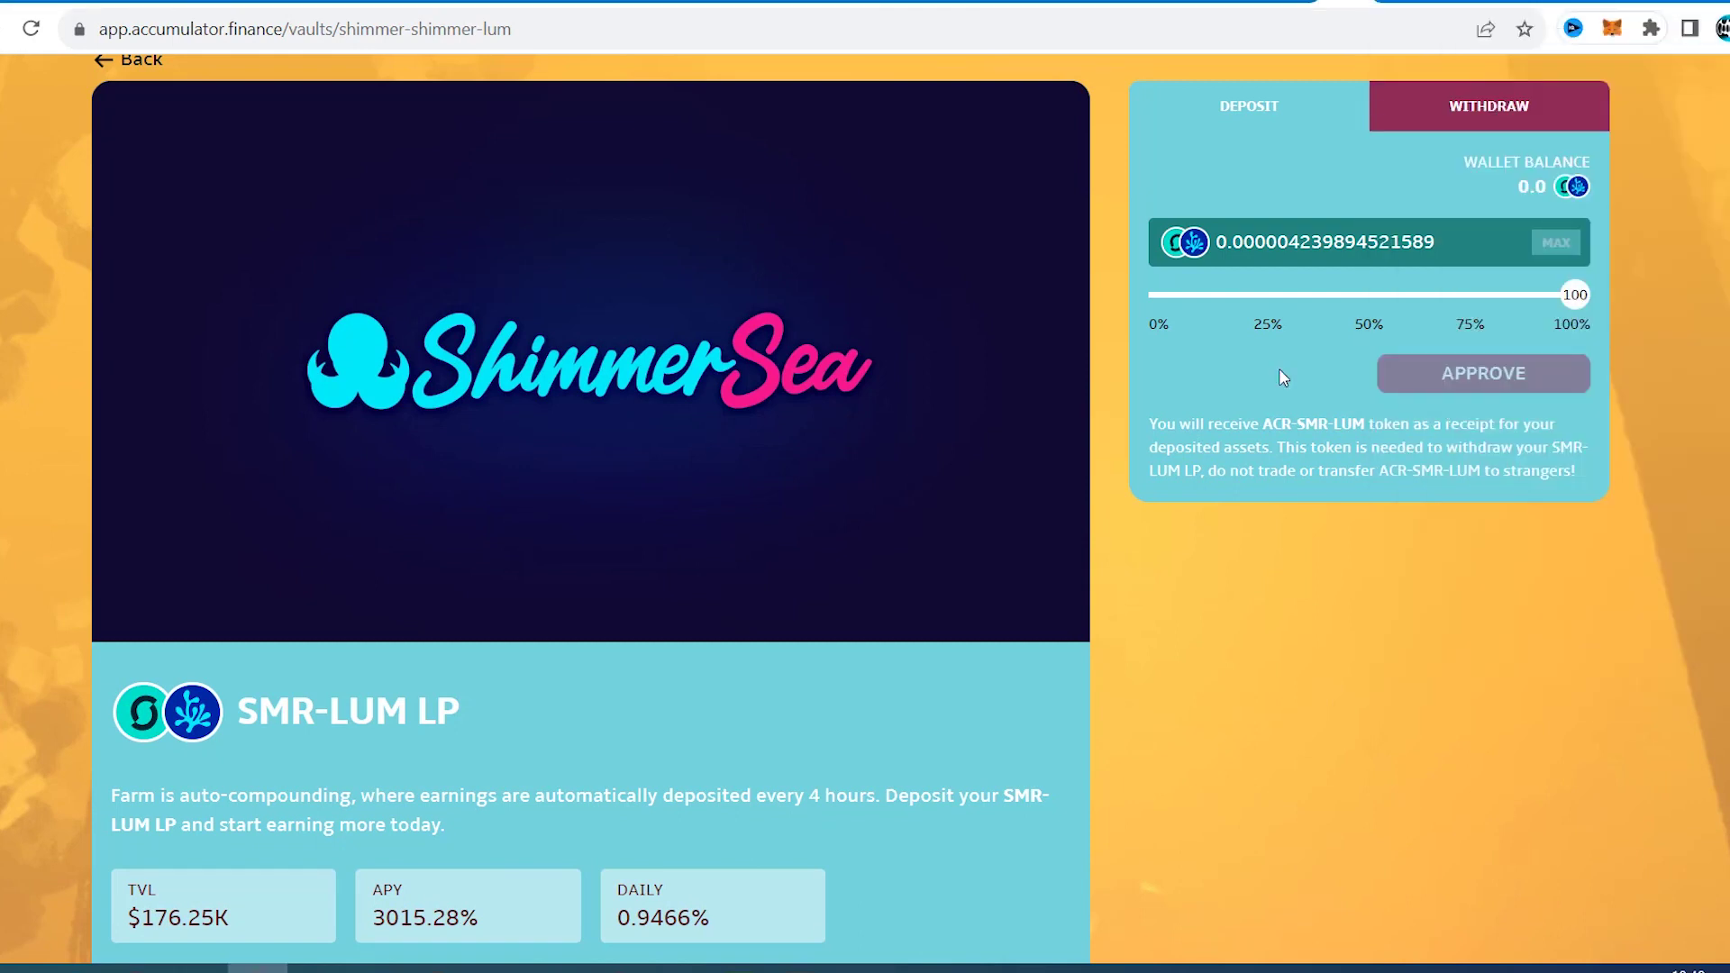
pyautogui.scroll(-3, 1157, 433)
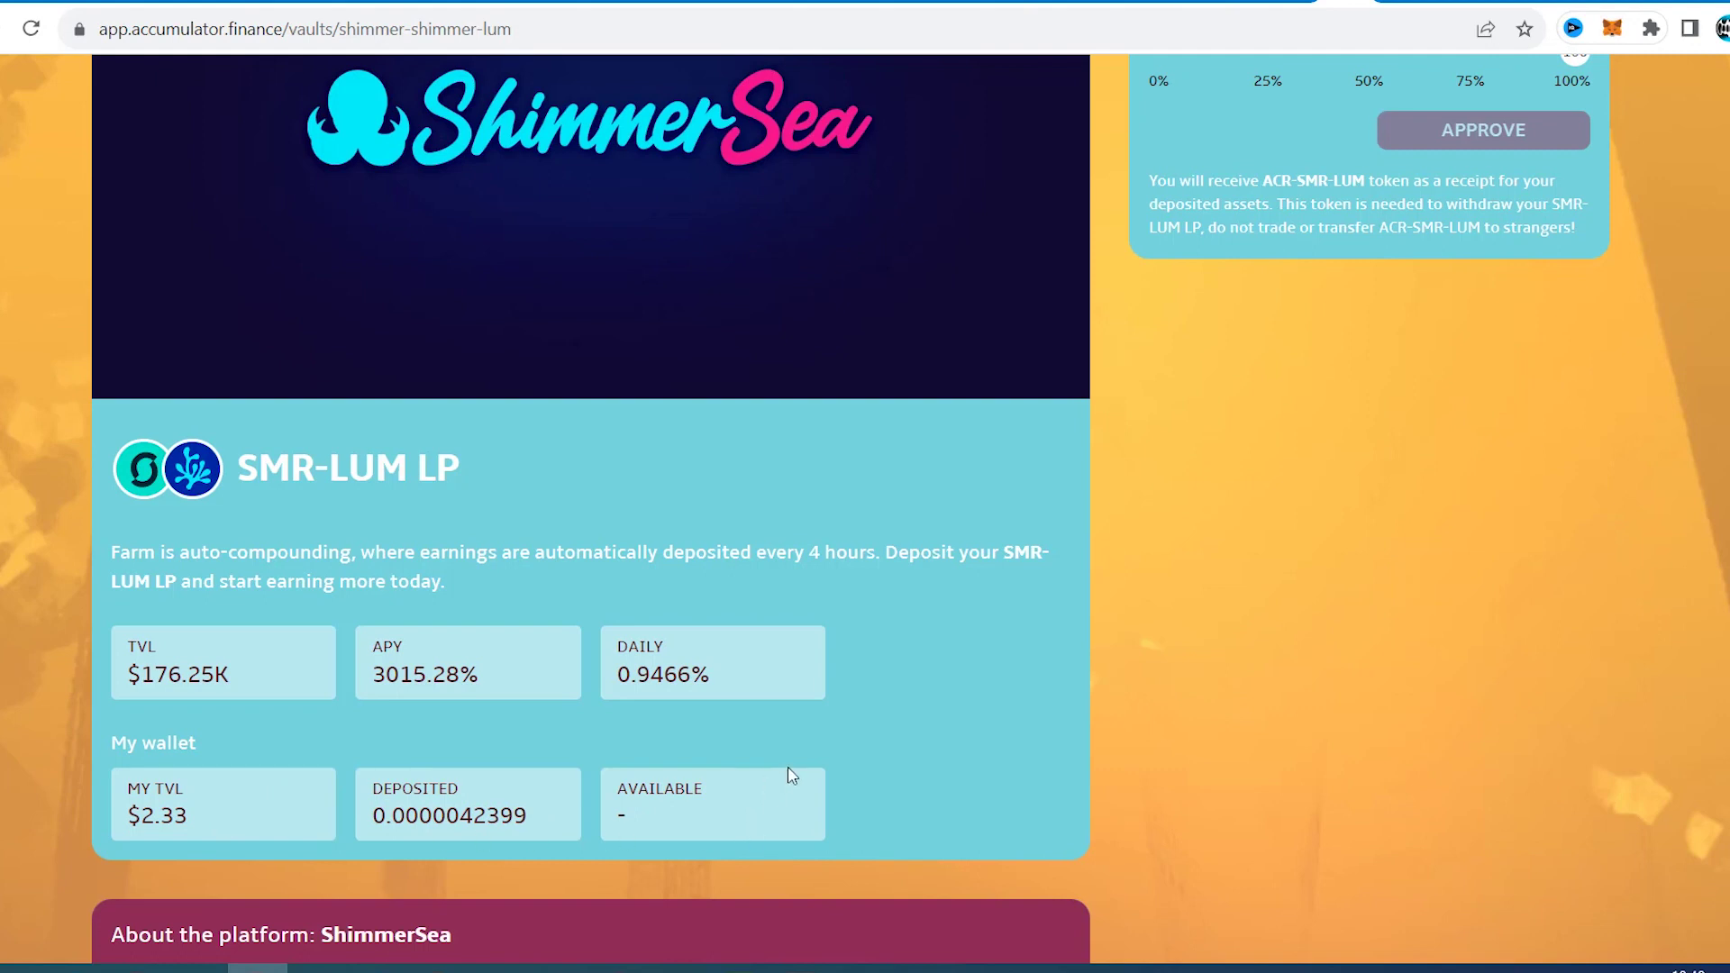
pyautogui.scroll(3, 1337, 512)
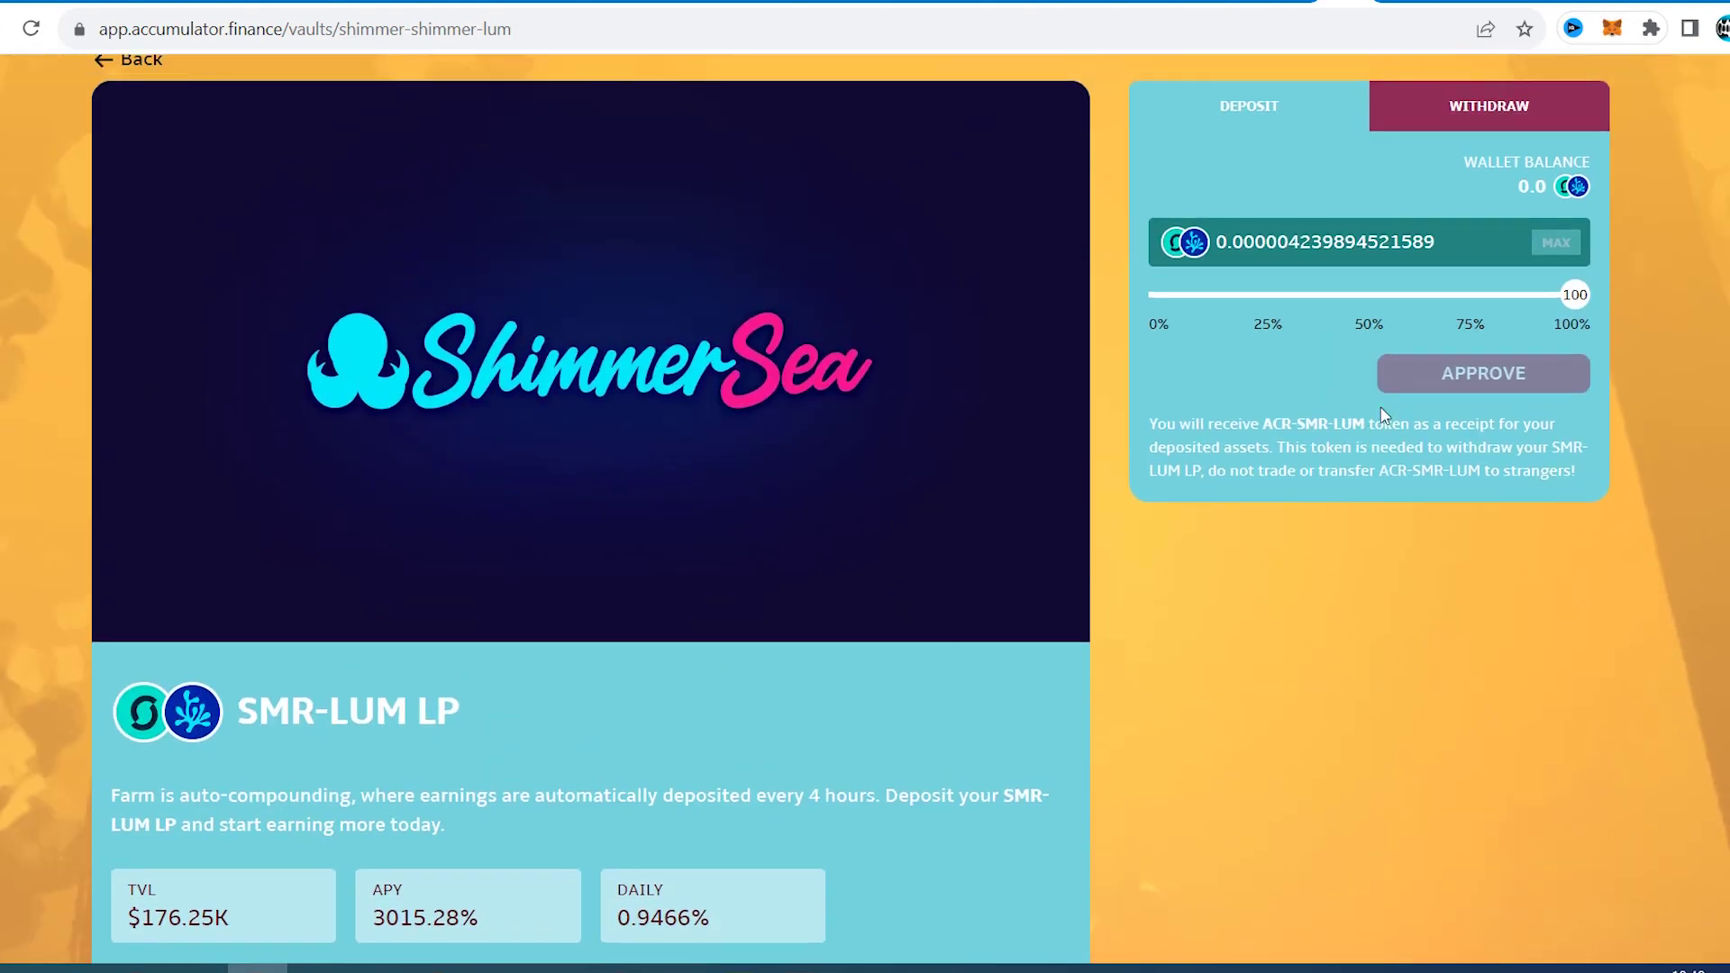
pyautogui.scroll(-5, 665, 572)
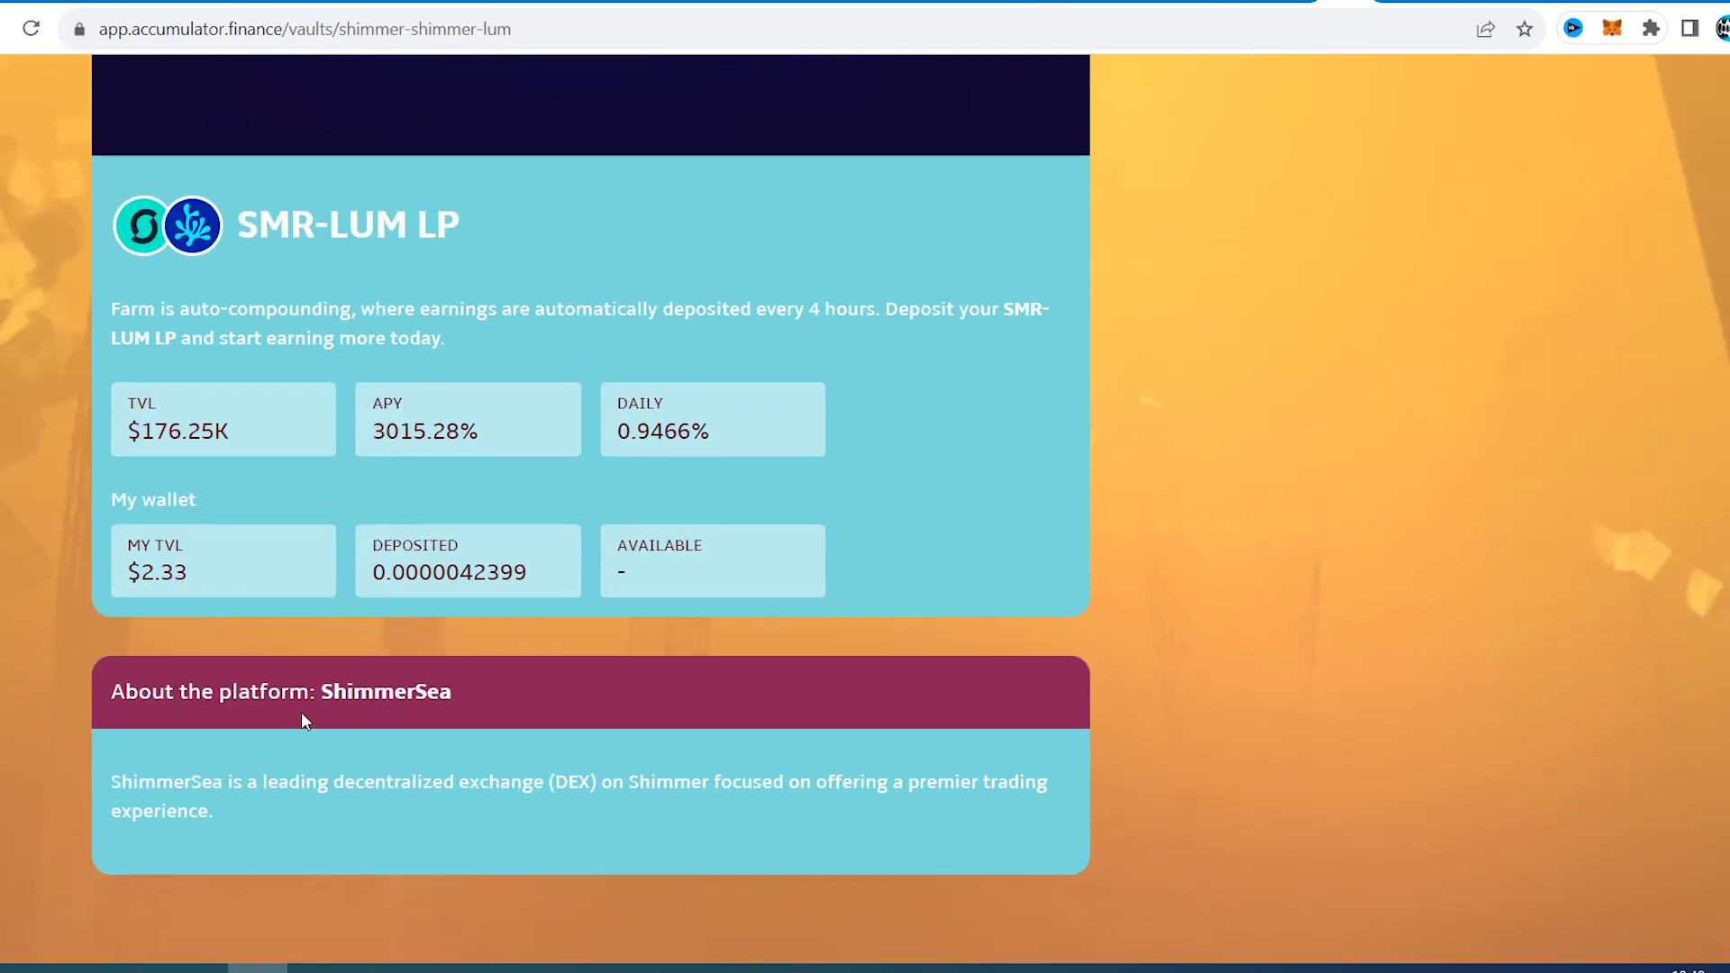